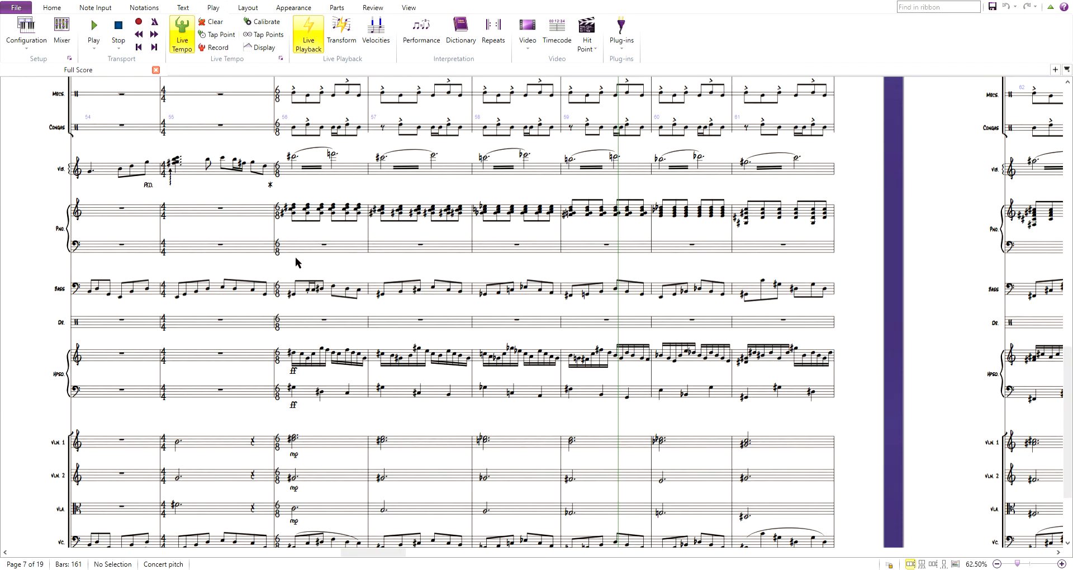
# - Look over bars 56 to 61 of the score, from the strings and piano up to the trumpets and trombones
pyautogui.click(323, 246)
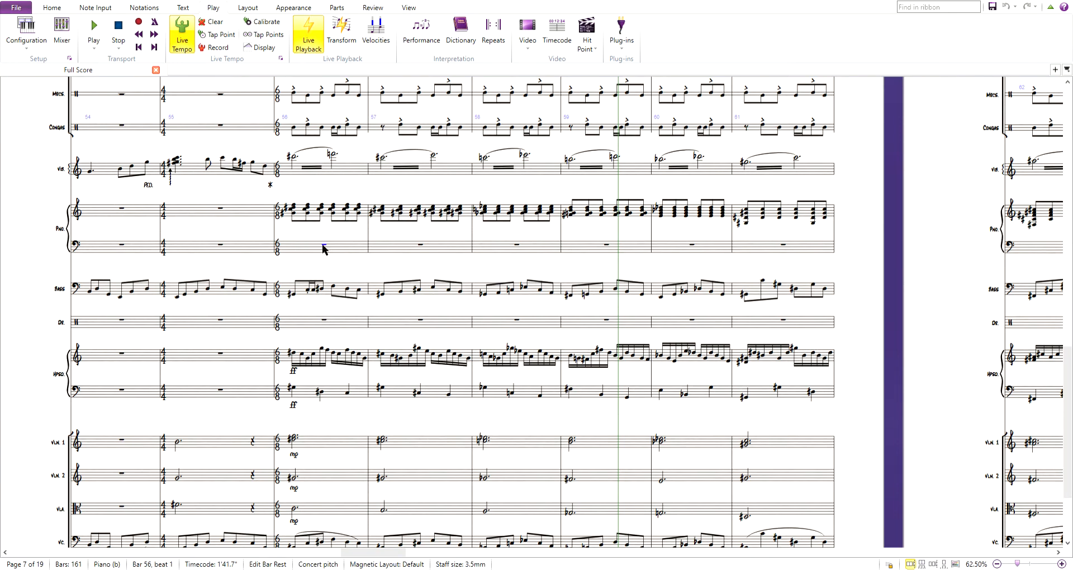
pyautogui.click(428, 260)
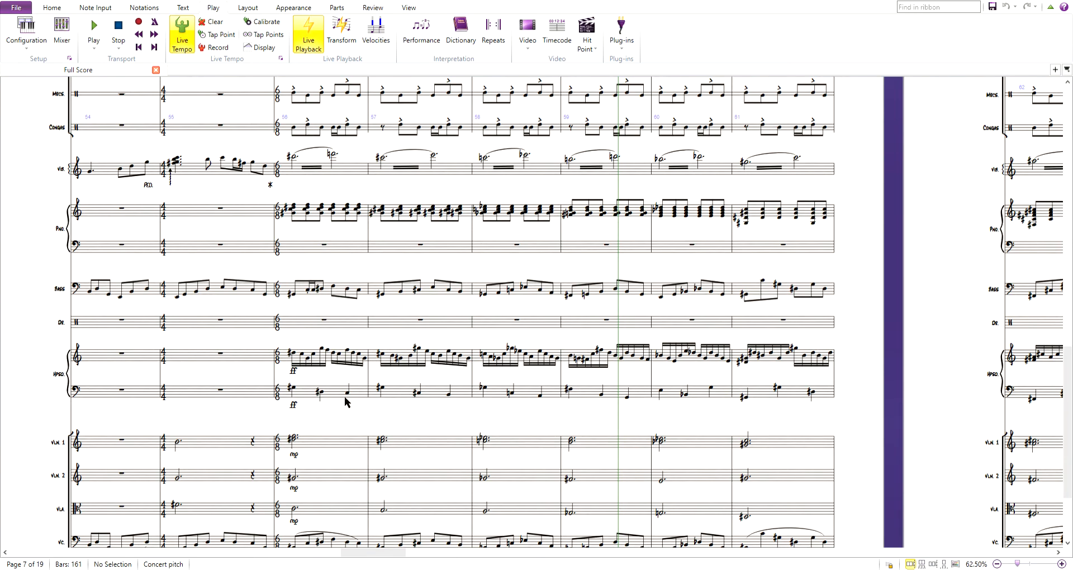
pyautogui.moveTo(867, 359); pyautogui.dragTo(697, 336)
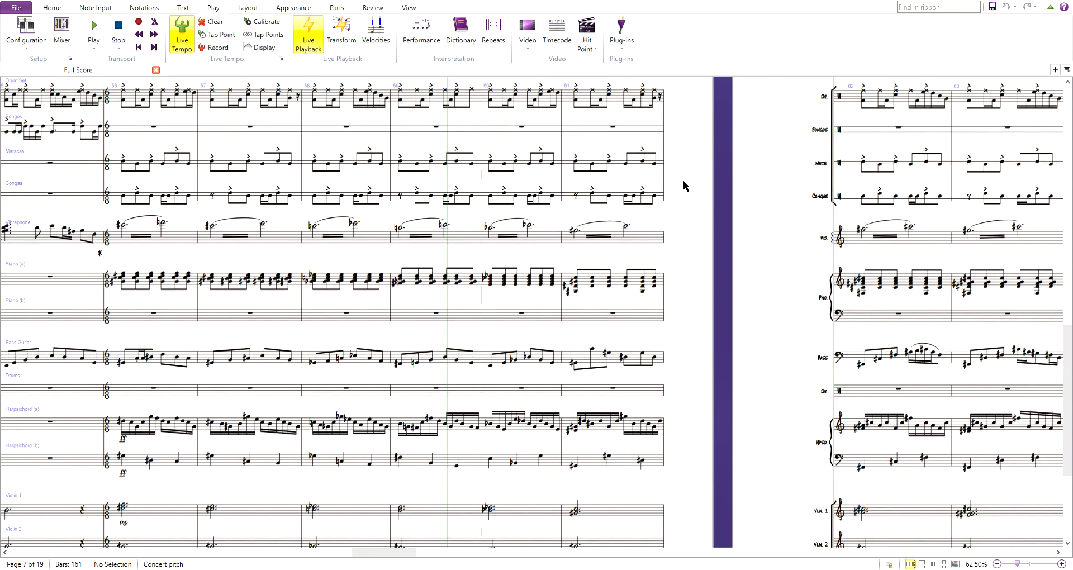
pyautogui.moveTo(685, 186); pyautogui.dragTo(676, 342)
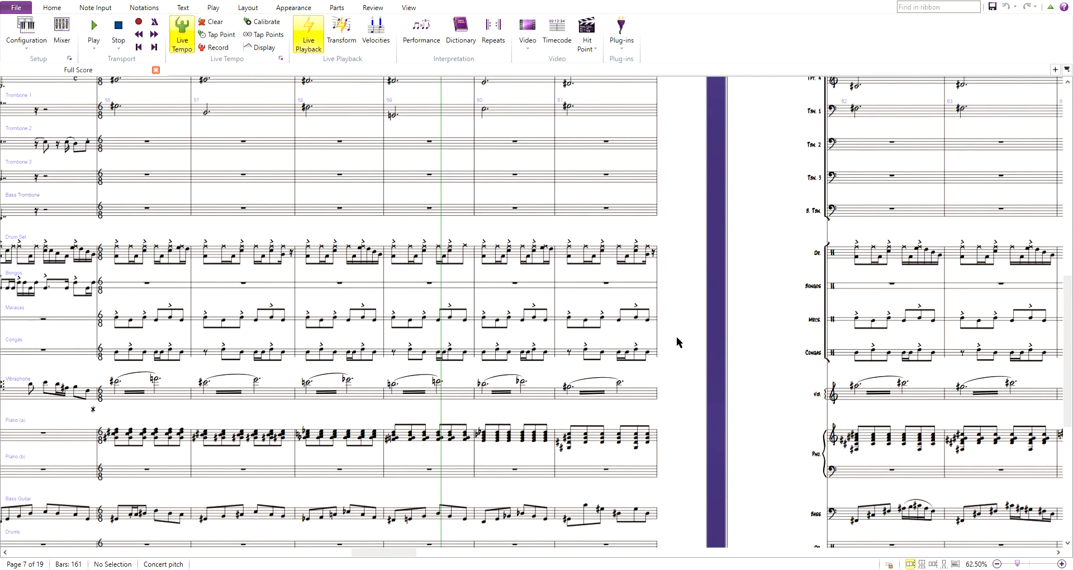
pyautogui.moveTo(685, 210)
pyautogui.mouseDown()
pyautogui.moveTo(687, 239)
pyautogui.moveTo(685, 220)
pyautogui.mouseUp()
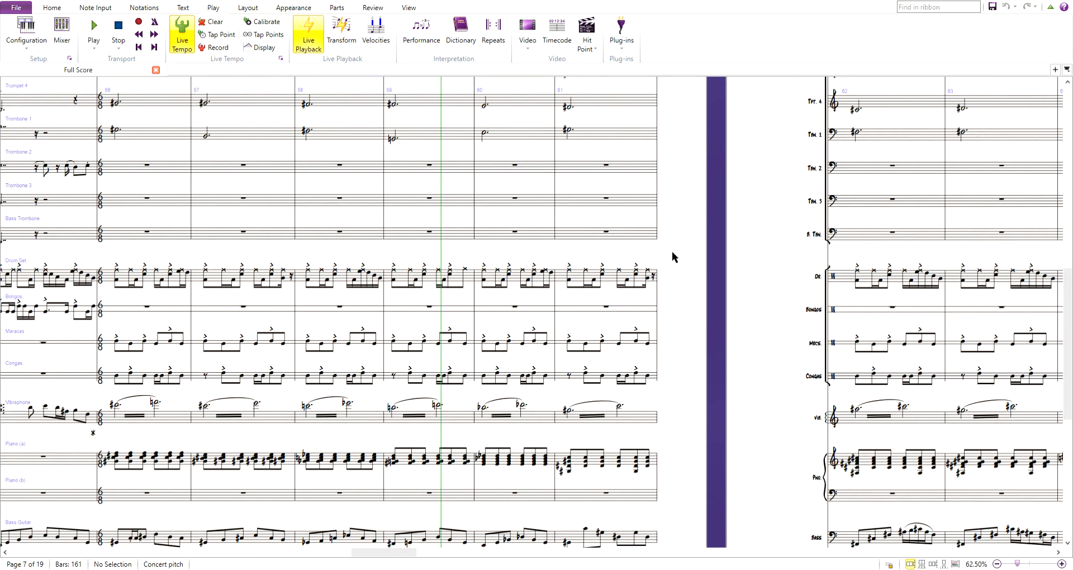
pyautogui.scroll(5, 678, 244)
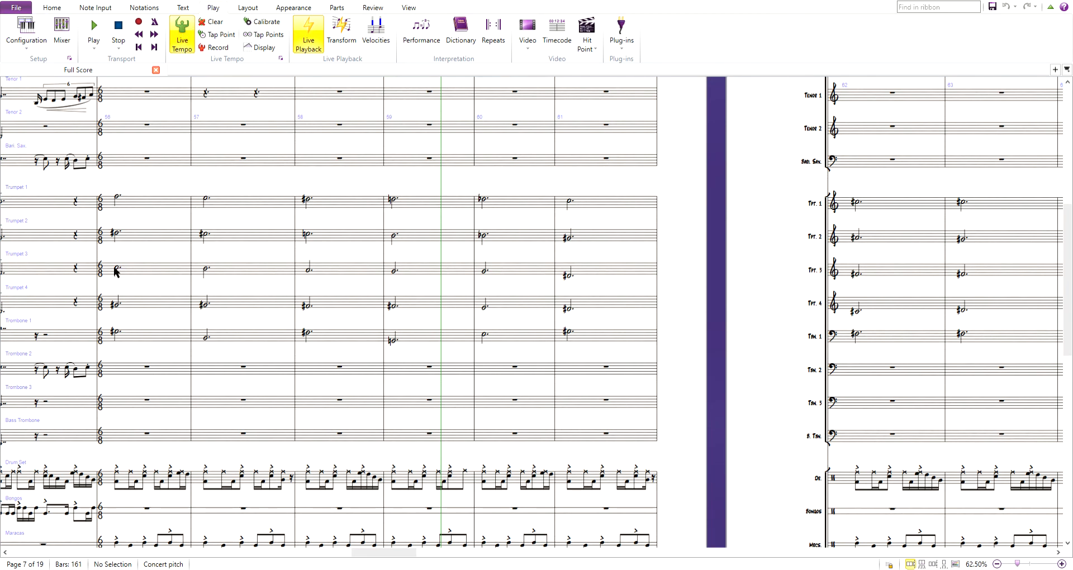
# - Survey the available commands for editing, note input, notations, playback, appearance and parts
pyautogui.click(52, 7)
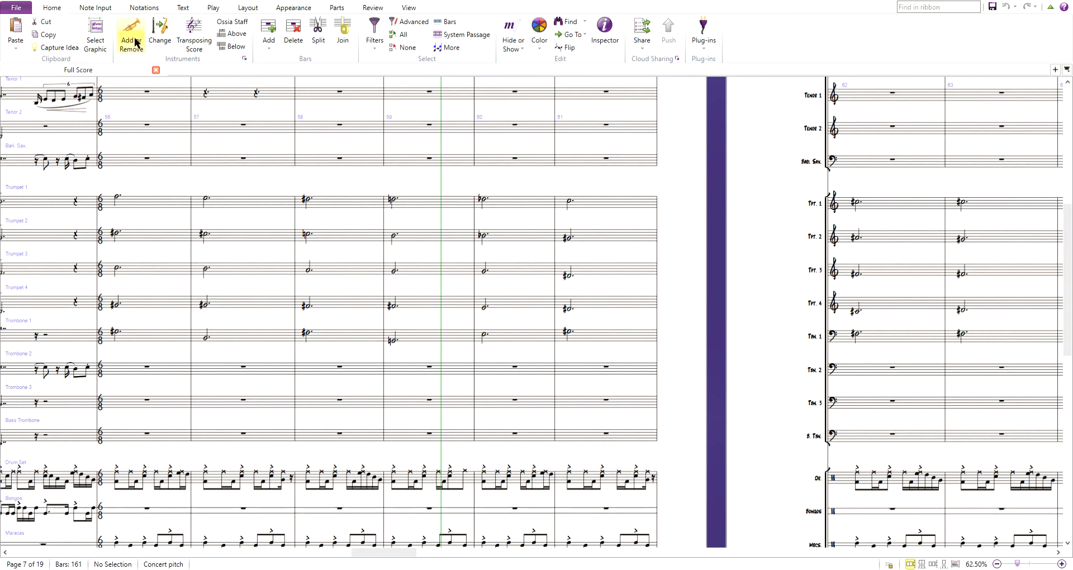
pyautogui.click(94, 9)
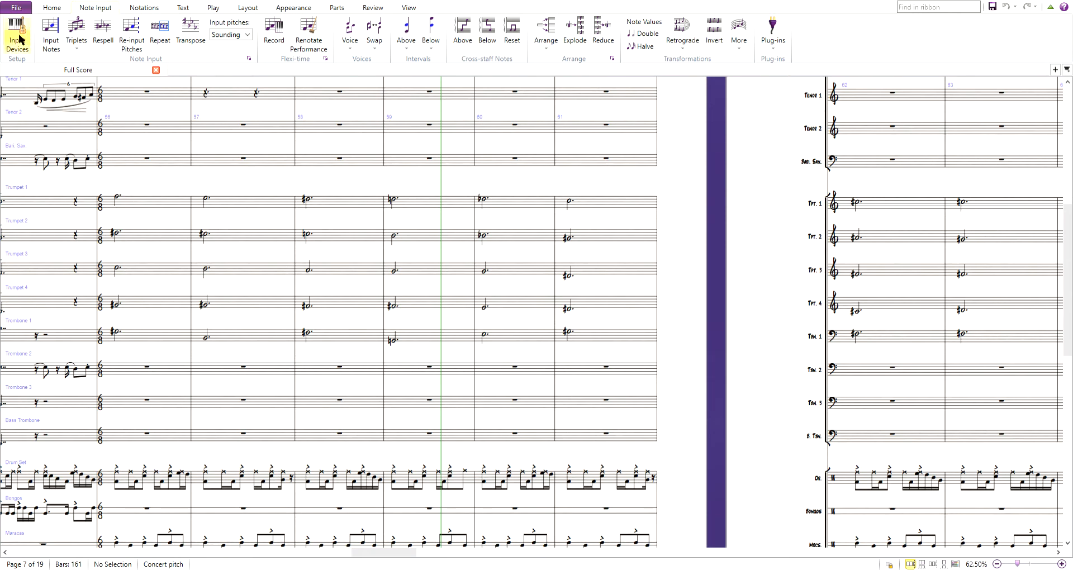
pyautogui.click(52, 8)
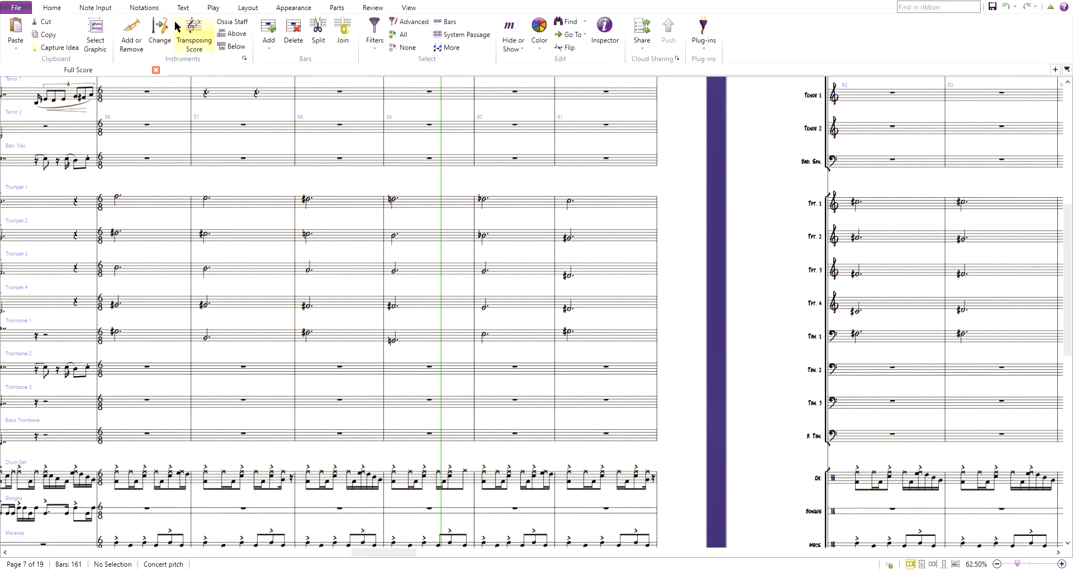
pyautogui.click(92, 9)
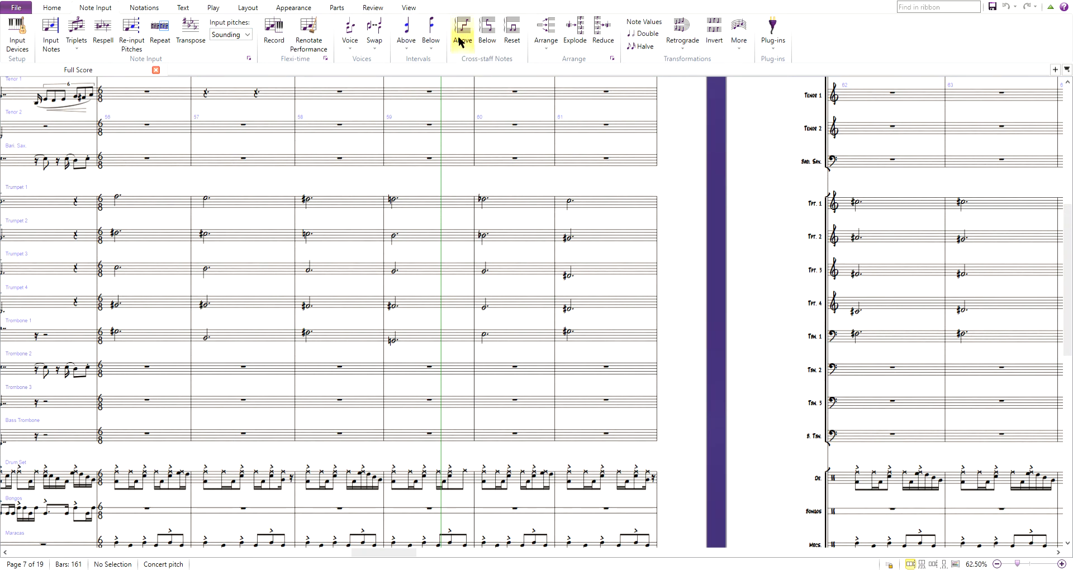
pyautogui.click(144, 7)
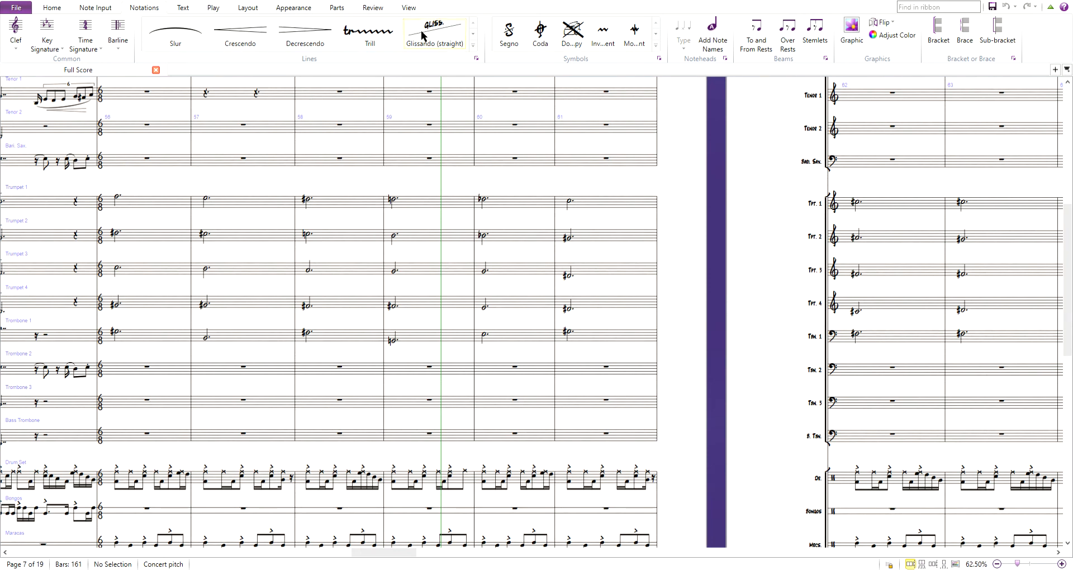
pyautogui.click(183, 9)
pyautogui.click(213, 7)
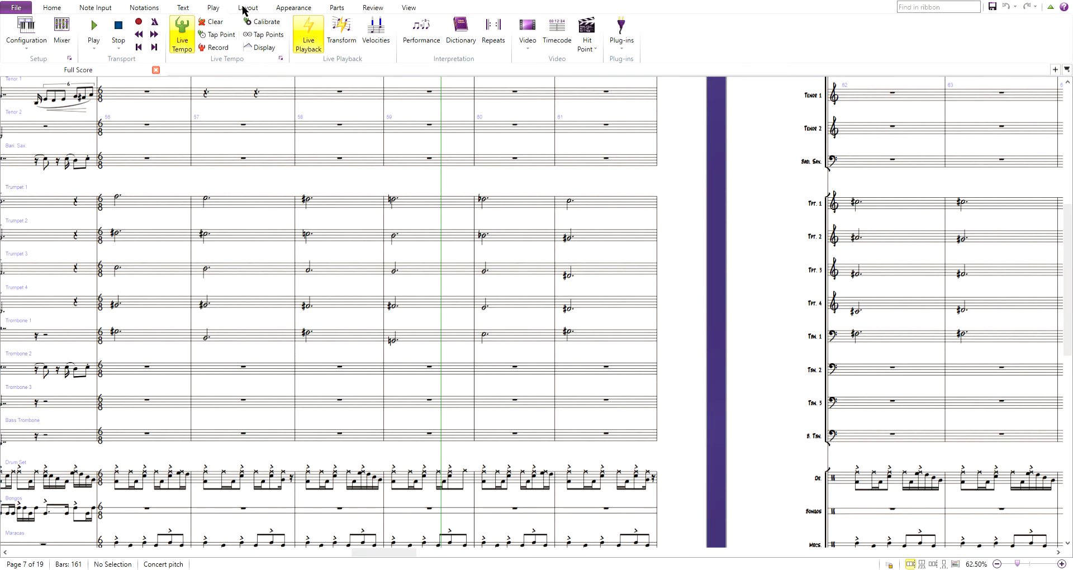
pyautogui.click(243, 9)
pyautogui.click(293, 8)
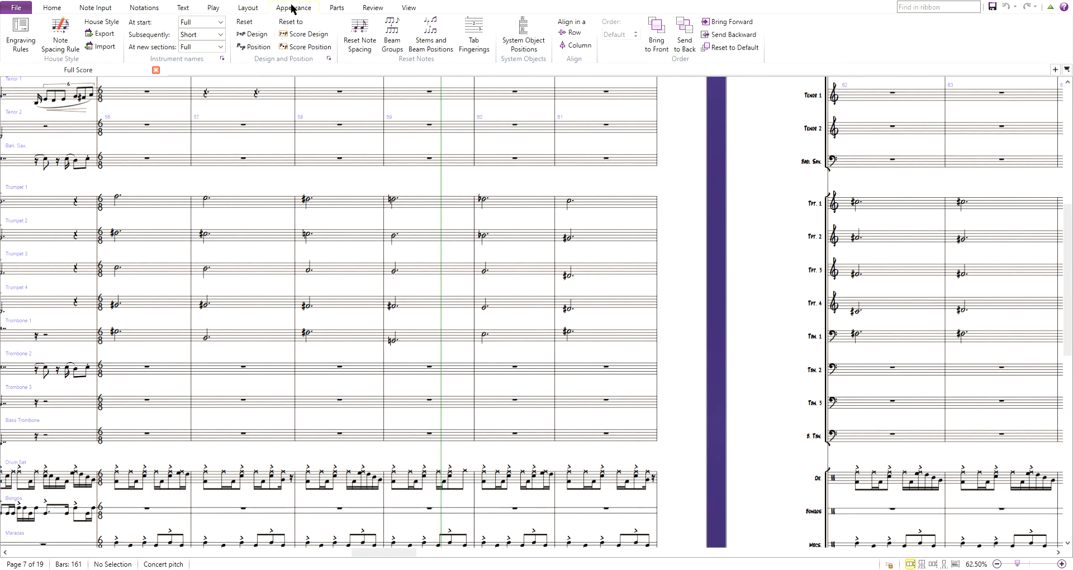
pyautogui.click(335, 7)
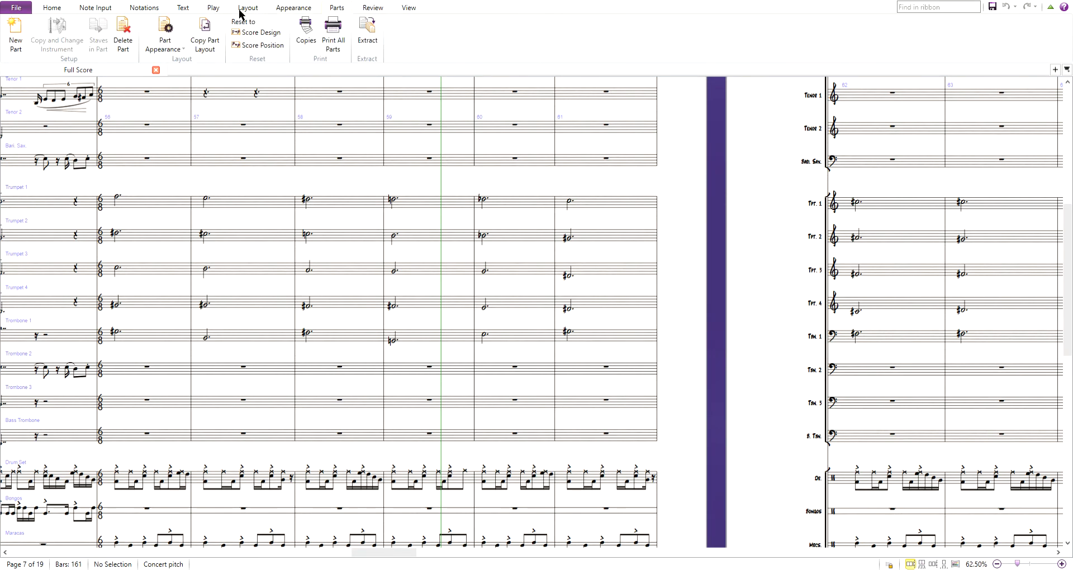
# - View the score's file information and its audio export settings, and return to the full score
pyautogui.click(18, 9)
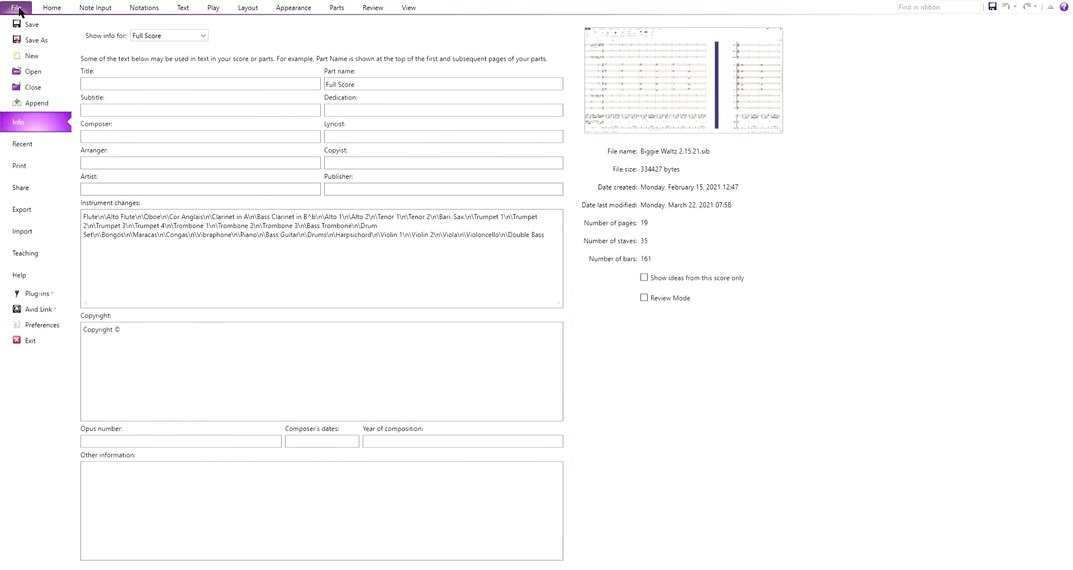
pyautogui.click(36, 209)
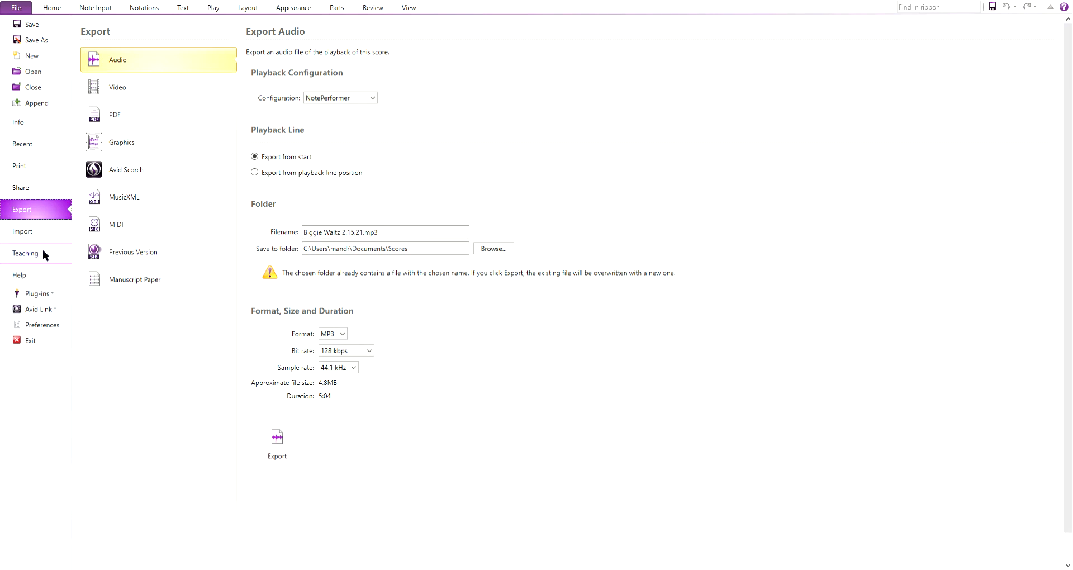
pyautogui.click(50, 7)
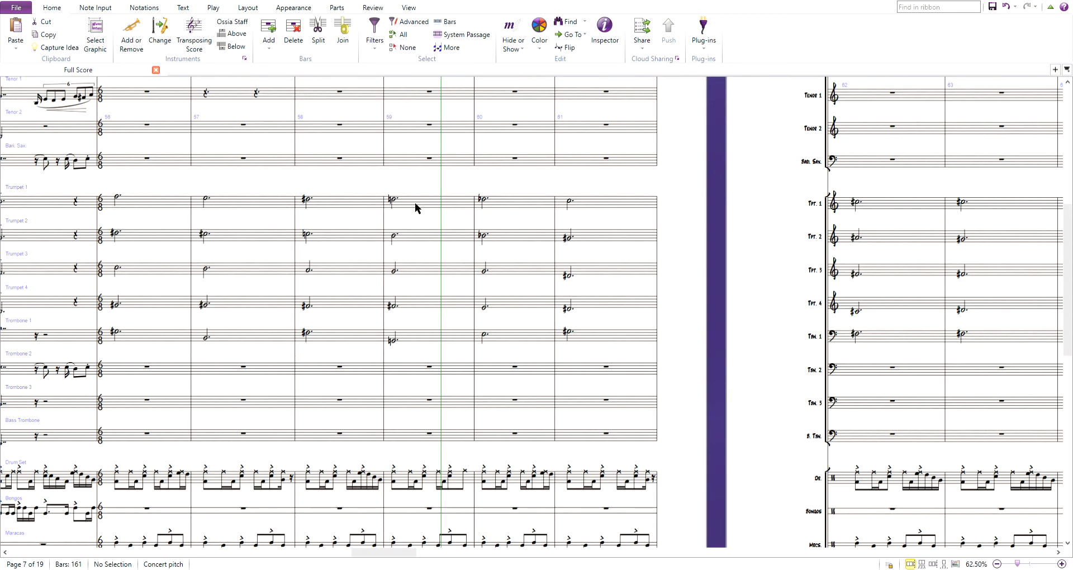
pyautogui.click(164, 202)
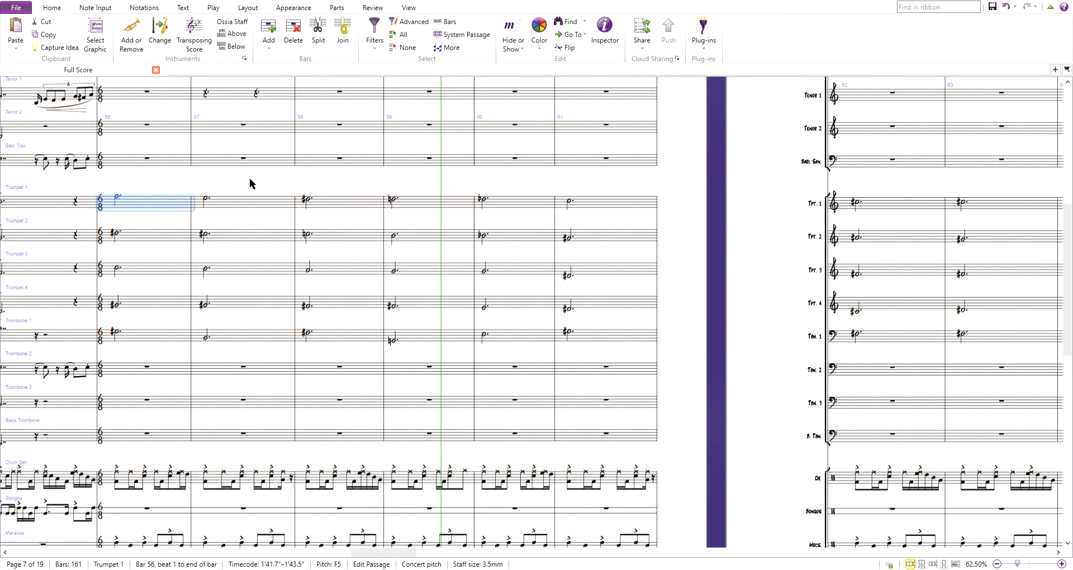
pyautogui.hotkey('shift', 'Down')
pyautogui.hotkey('shift', 'Down')
pyautogui.hotkey('shift', 'Down')
pyautogui.hotkey('shift', 'Down')
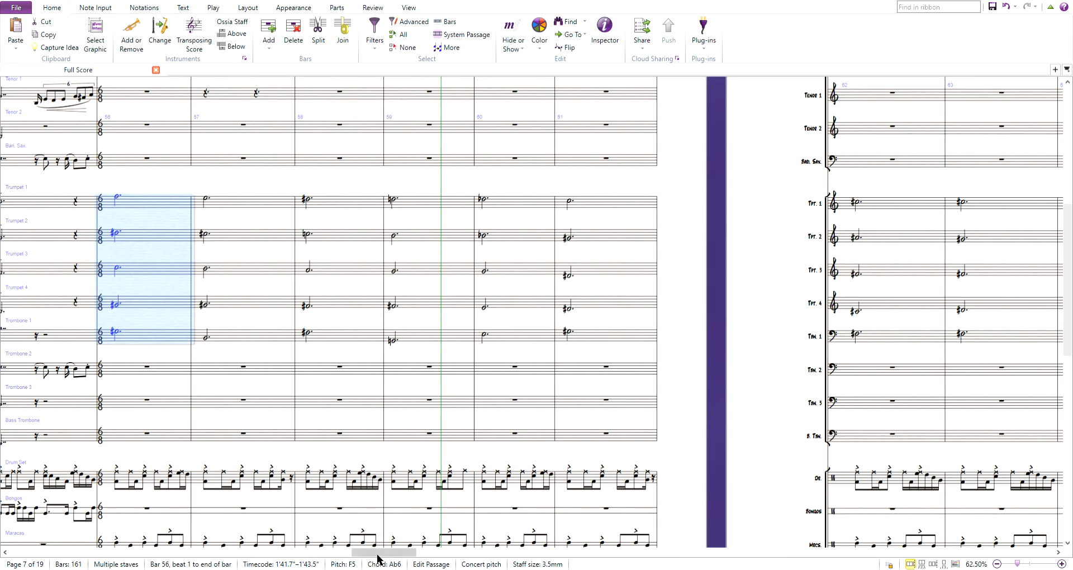
pyautogui.click(343, 553)
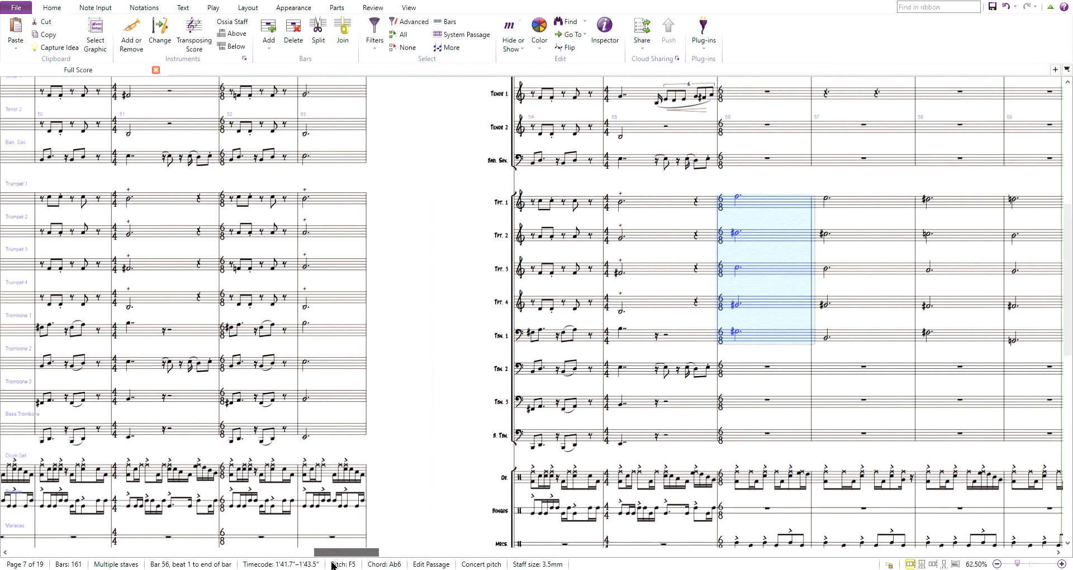
pyautogui.moveTo(314, 560); pyautogui.dragTo(373, 552)
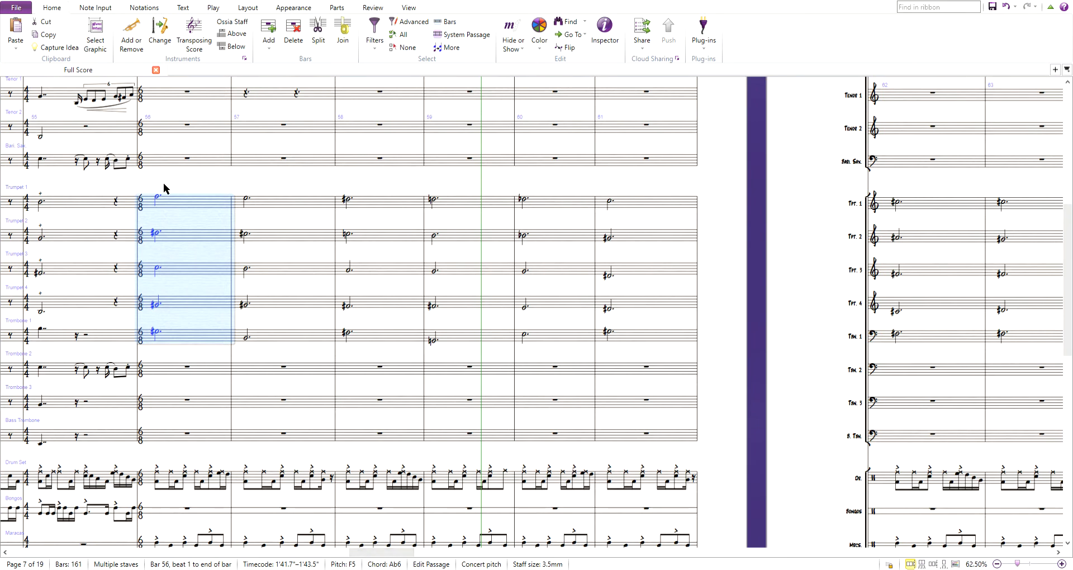
pyautogui.click(169, 184)
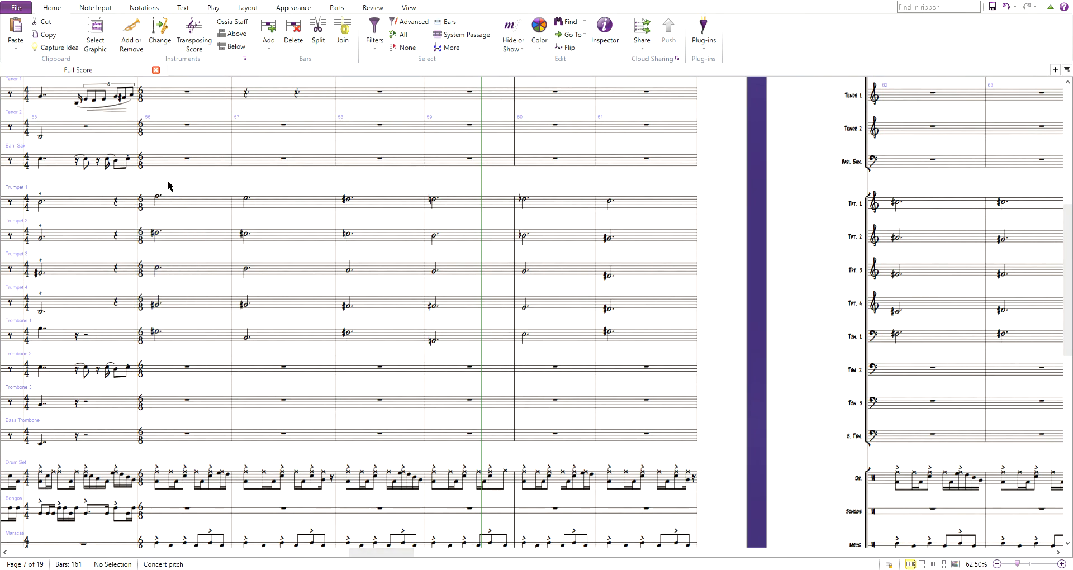
# - Select bar 56 across the staves from Trumpet 1 through Trombone 1
pyautogui.click(193, 204)
pyautogui.hotkey('shift', 'Down')
pyautogui.hotkey('shift', 'Down')
pyautogui.hotkey('shift', 'Down')
pyautogui.hotkey('shift', 'Down')
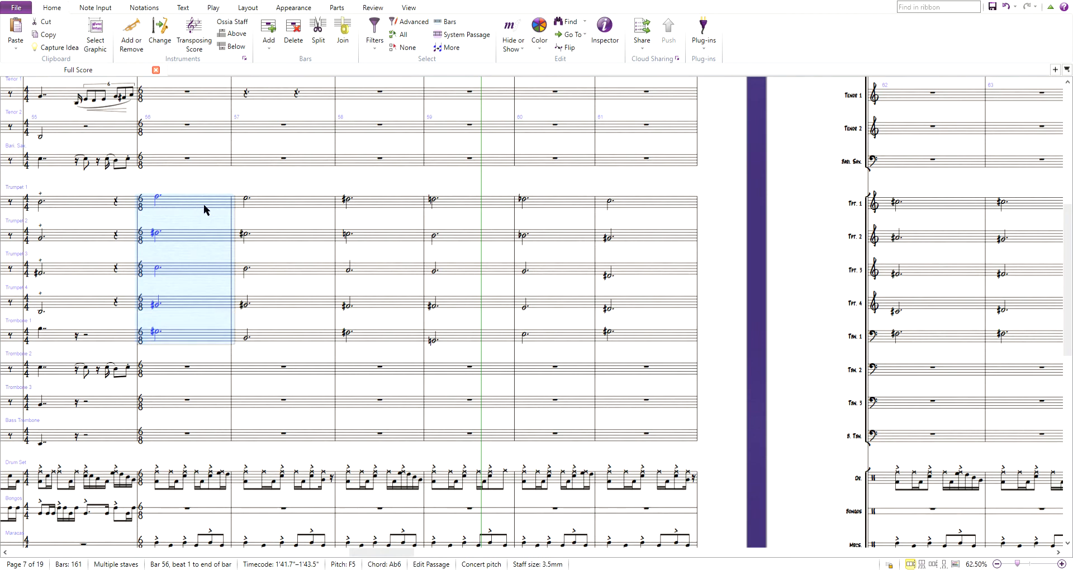
# - Rewind the playback line to the end of bar 55, zoom out to 52.50%, and play the passage into bar 64
pyautogui.click(214, 7)
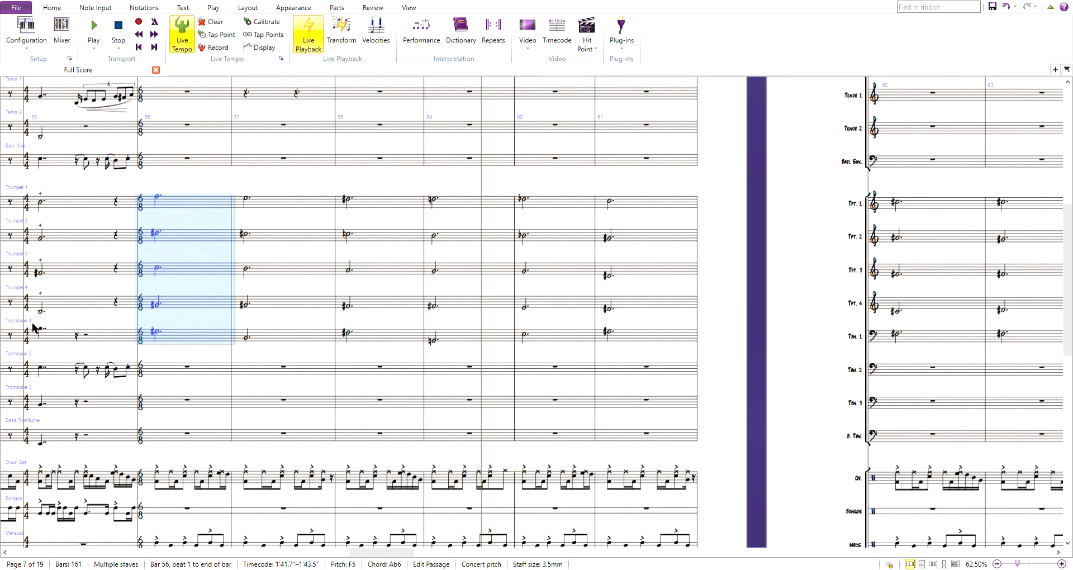
pyautogui.click(138, 35)
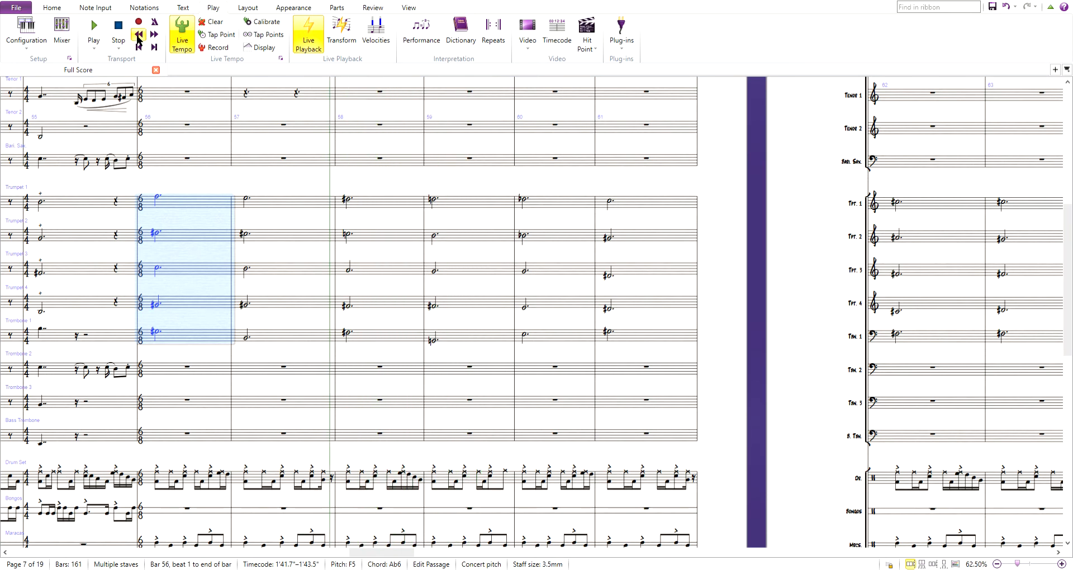
pyautogui.click(138, 35)
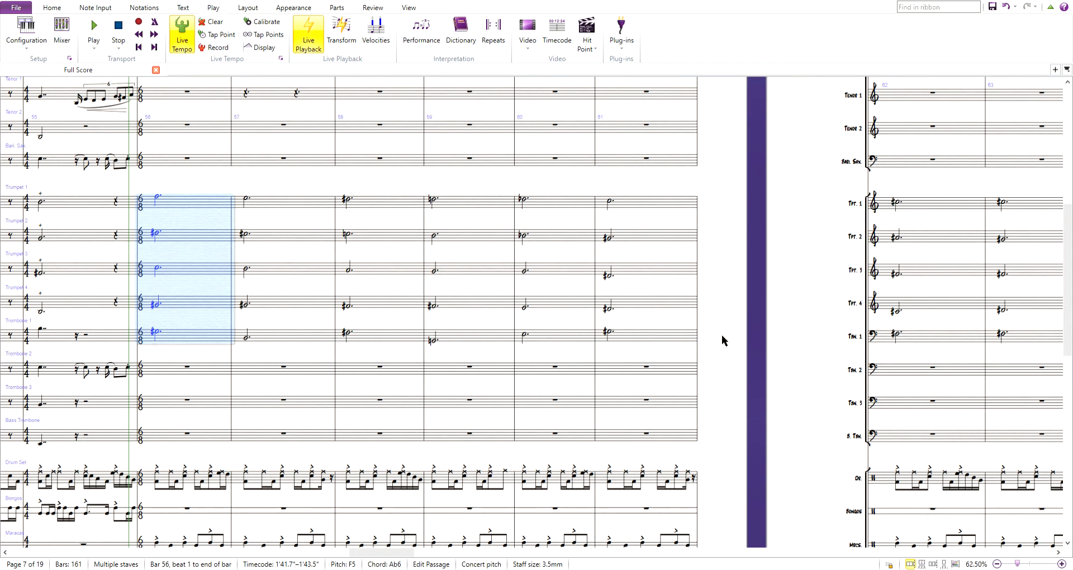
pyautogui.click(997, 565)
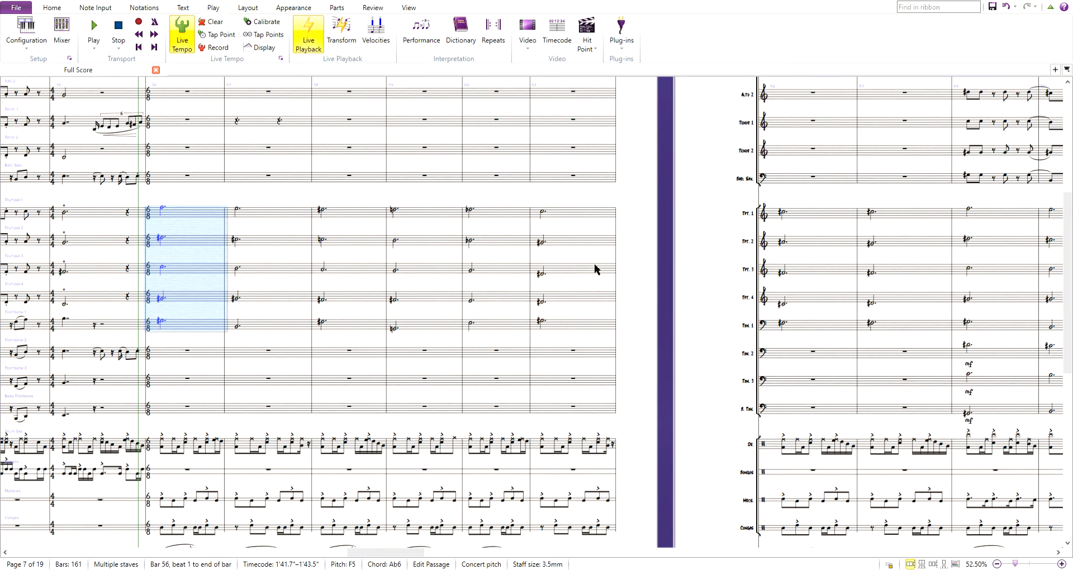
pyautogui.click(93, 26)
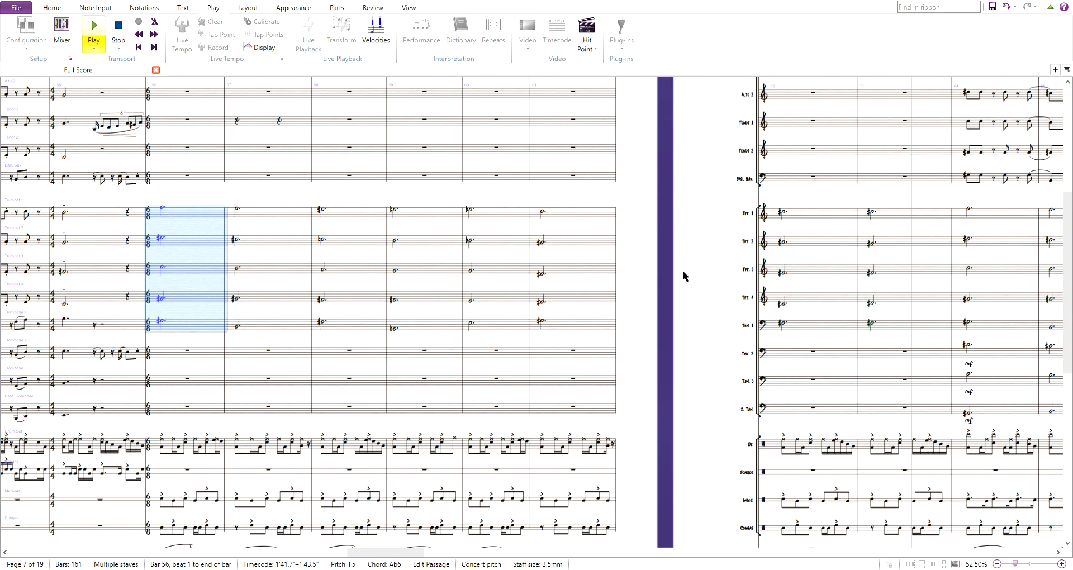
pyautogui.press('space')
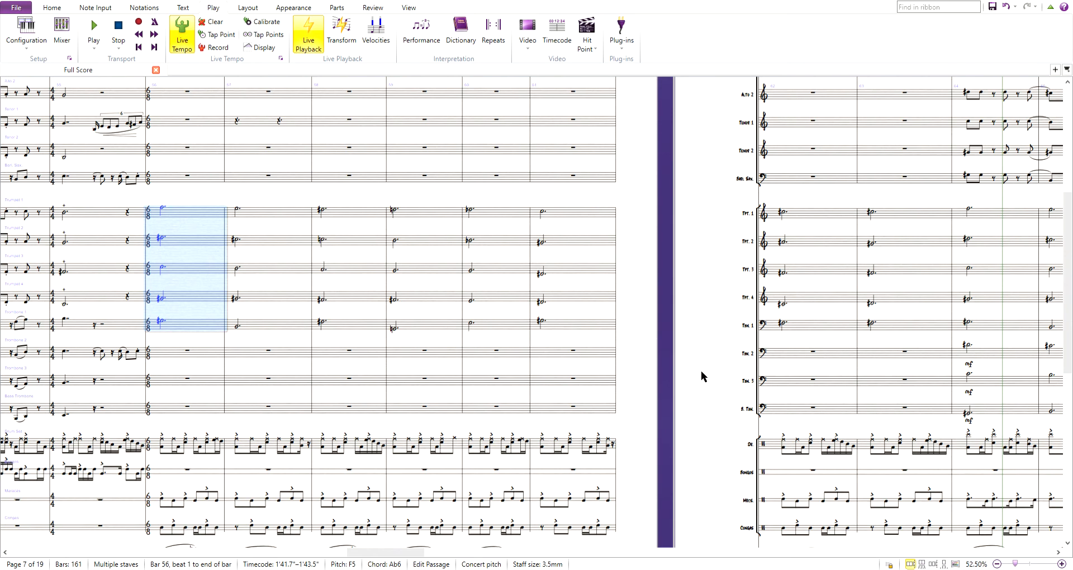
# - Select bar 56 across the whole brass section, from Bass Trombone up through Trumpet 1
pyautogui.scroll(-1, 633, 330)
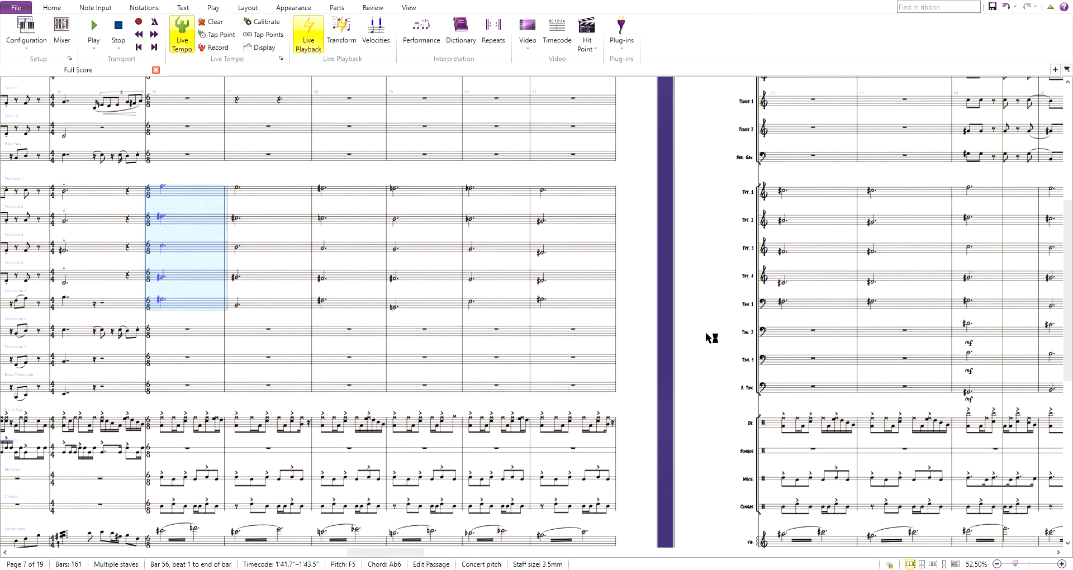
pyautogui.moveTo(695, 335); pyautogui.dragTo(644, 337)
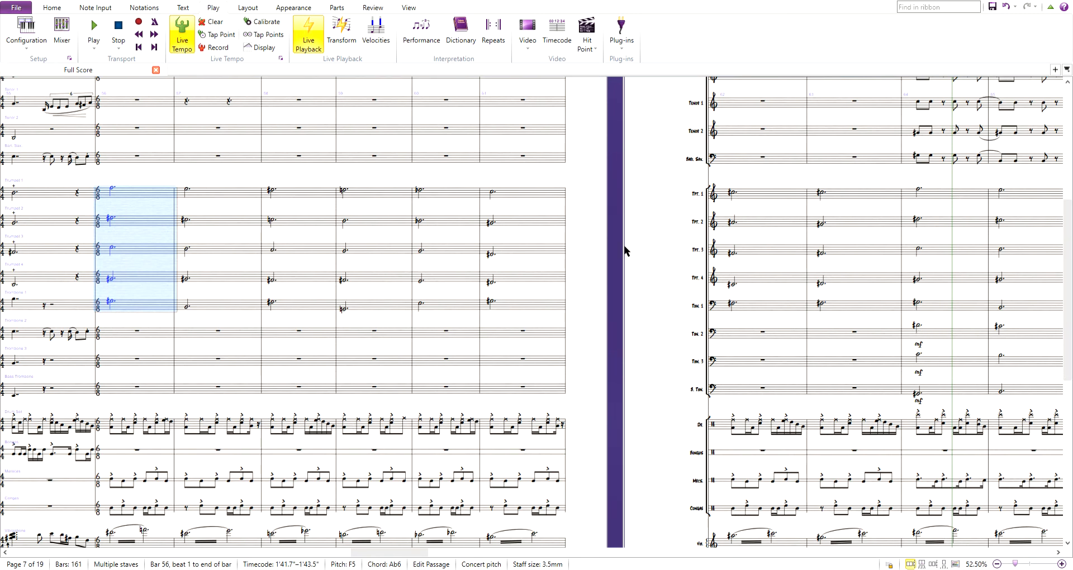
pyautogui.click(162, 390)
pyautogui.hotkey('shift', 'Up')
pyautogui.hotkey('shift', 'Up')
pyautogui.hotkey('shift', 'Up')
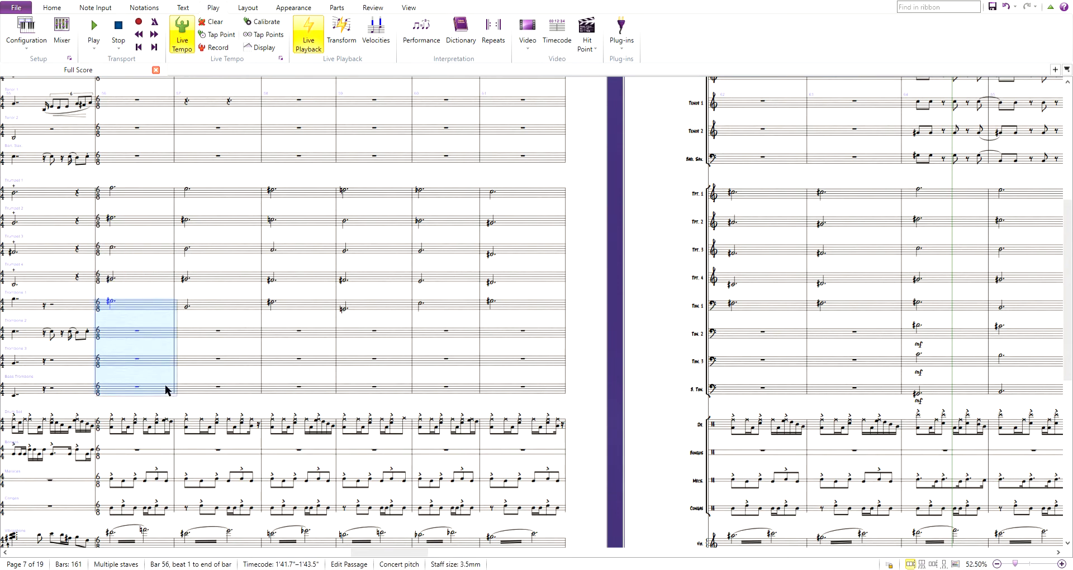
pyautogui.hotkey('shift', 'Up')
pyautogui.hotkey('shift', 'Up')
pyautogui.hotkey('shift', 'Up')
pyautogui.hotkey('shift', 'Up')
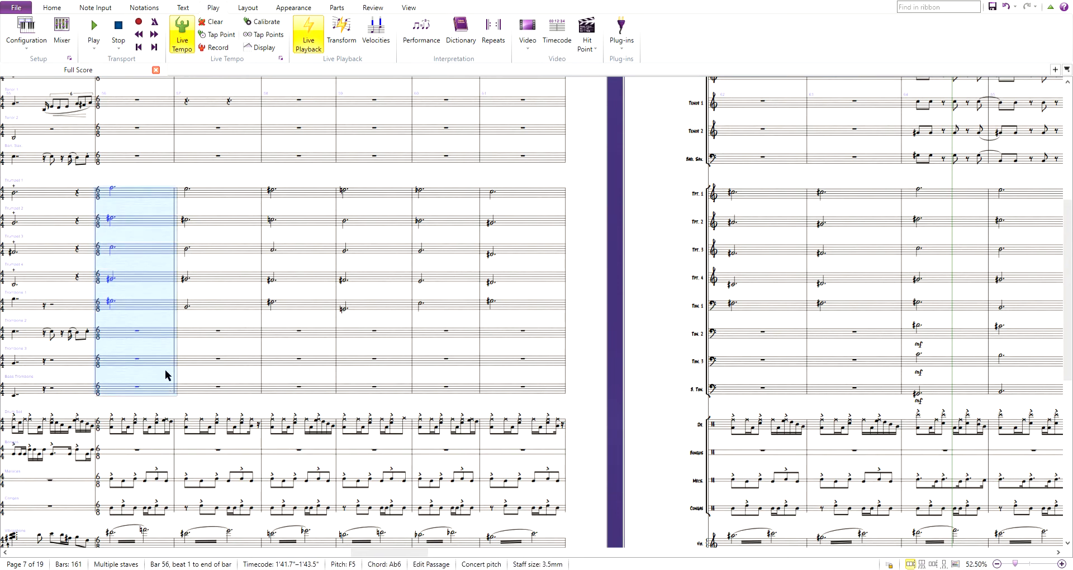
# - Rewind the playback line toward bar 56, replay the brass passage into bar 72, and stop playback
pyautogui.click(139, 35)
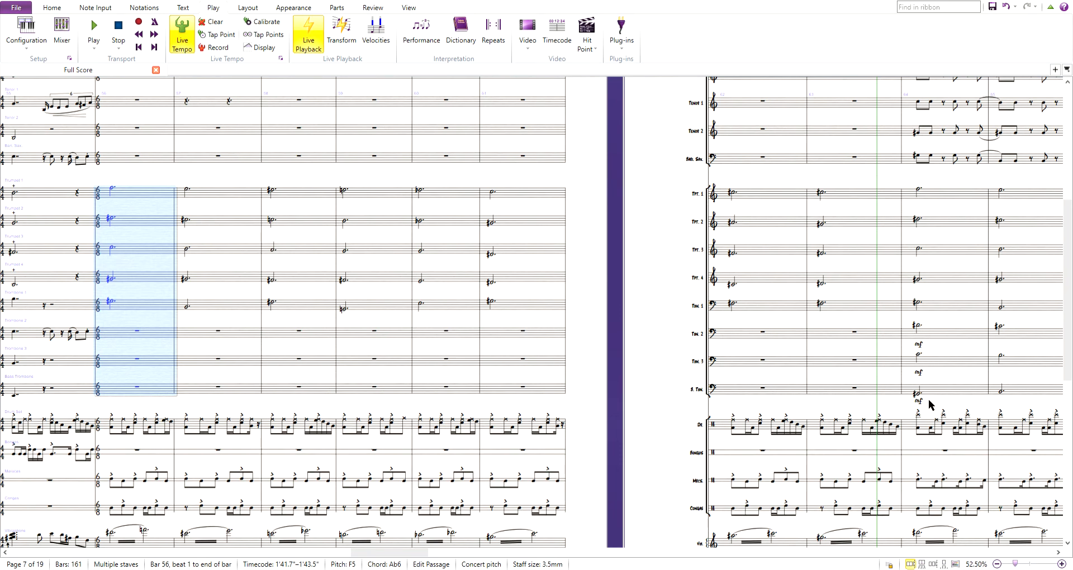
pyautogui.click(139, 36)
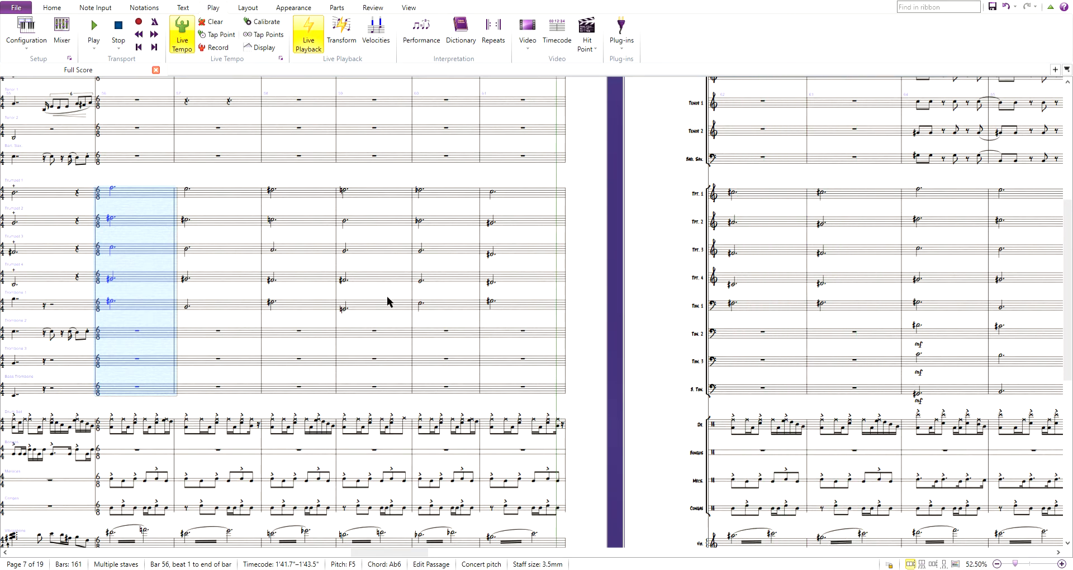
pyautogui.press('space')
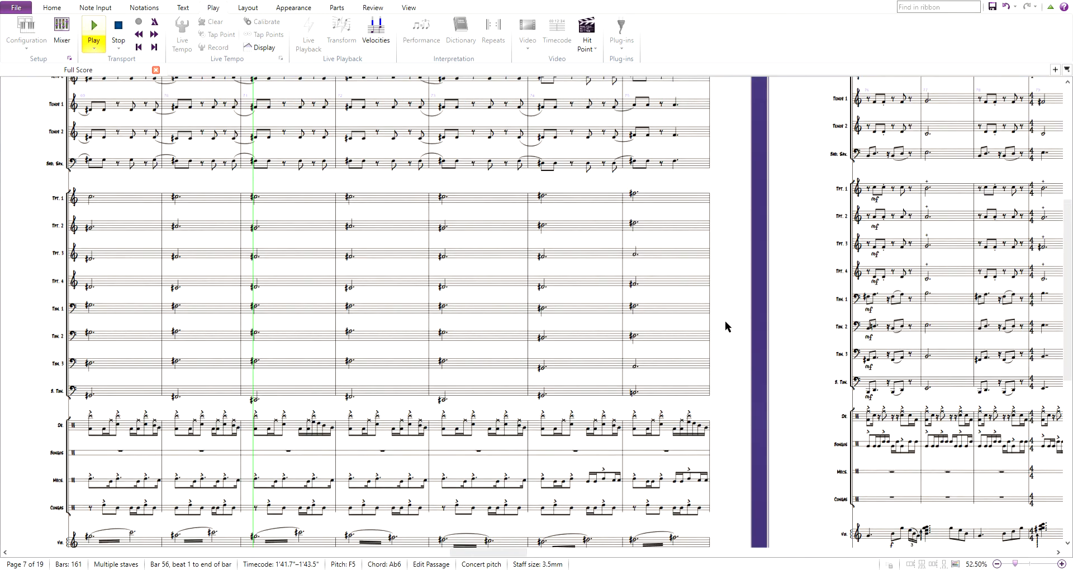
pyautogui.press('space')
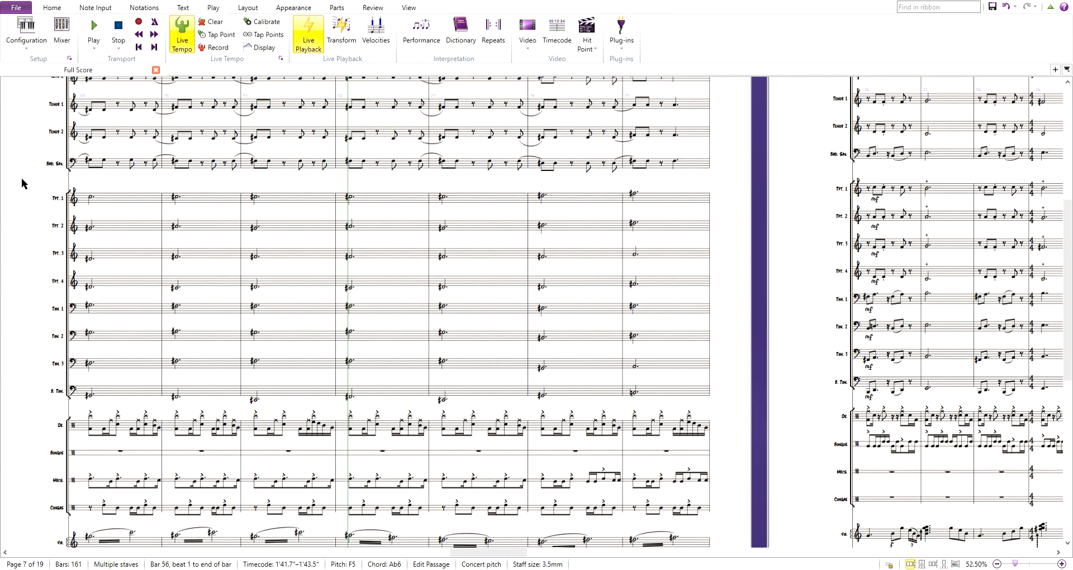
# - Clear the brass selection and select bar 56 in both Harpsichord staves
pyautogui.moveTo(34, 185); pyautogui.dragTo(857, 200)
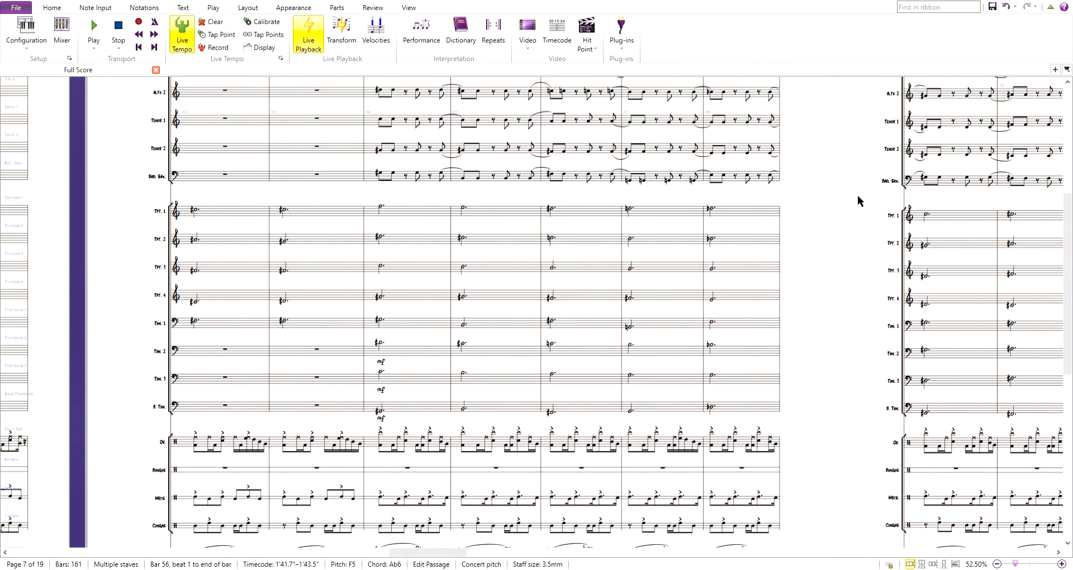
pyautogui.moveTo(104, 285); pyautogui.dragTo(728, 280)
pyautogui.moveTo(657, 359); pyautogui.dragTo(749, 241)
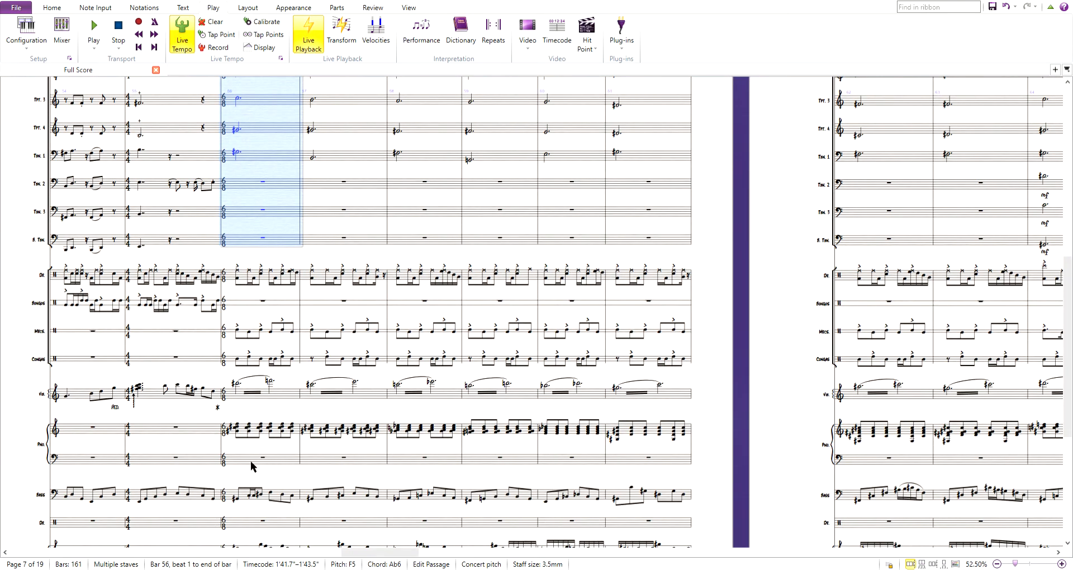
pyautogui.press('Escape')
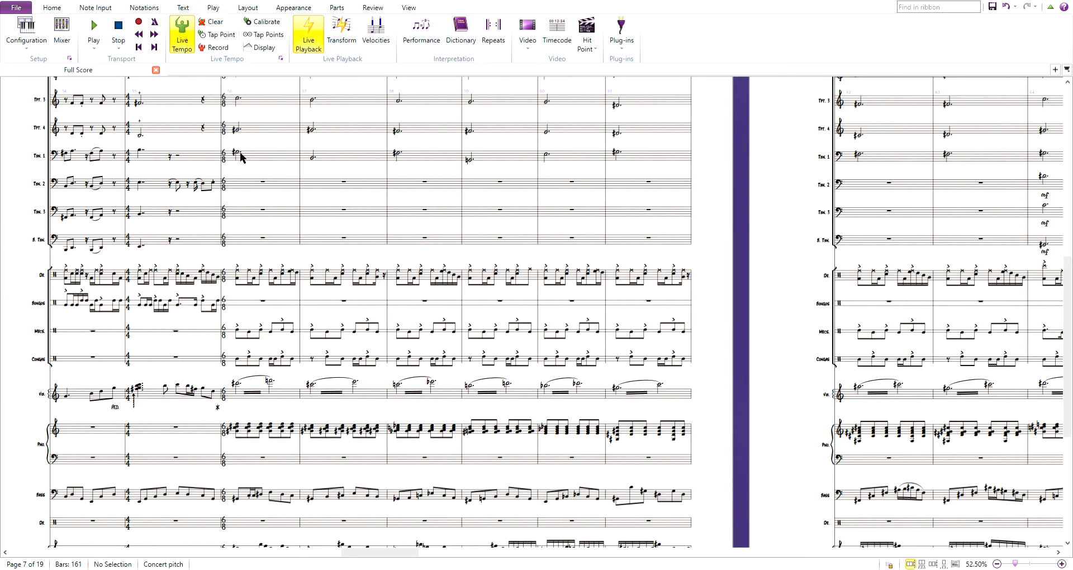
pyautogui.scroll(-5, 711, 238)
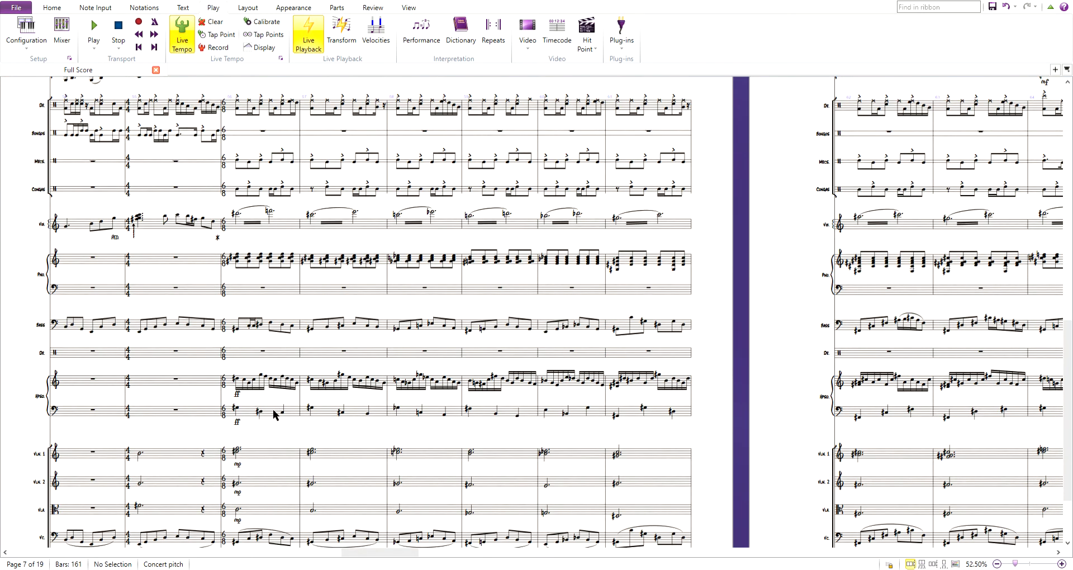
pyautogui.click(271, 416)
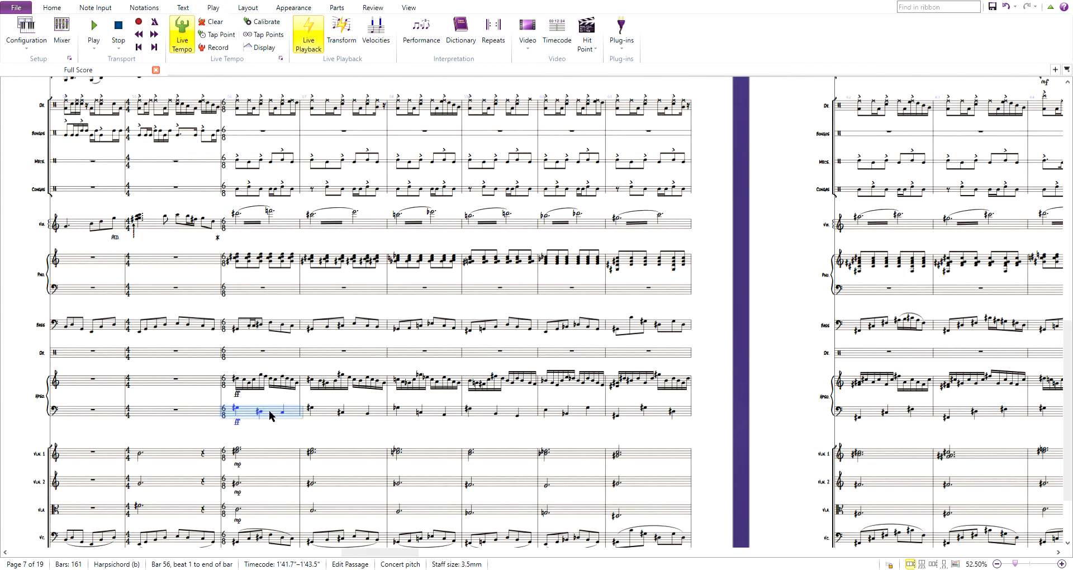
pyautogui.hotkey('shift', 'Up')
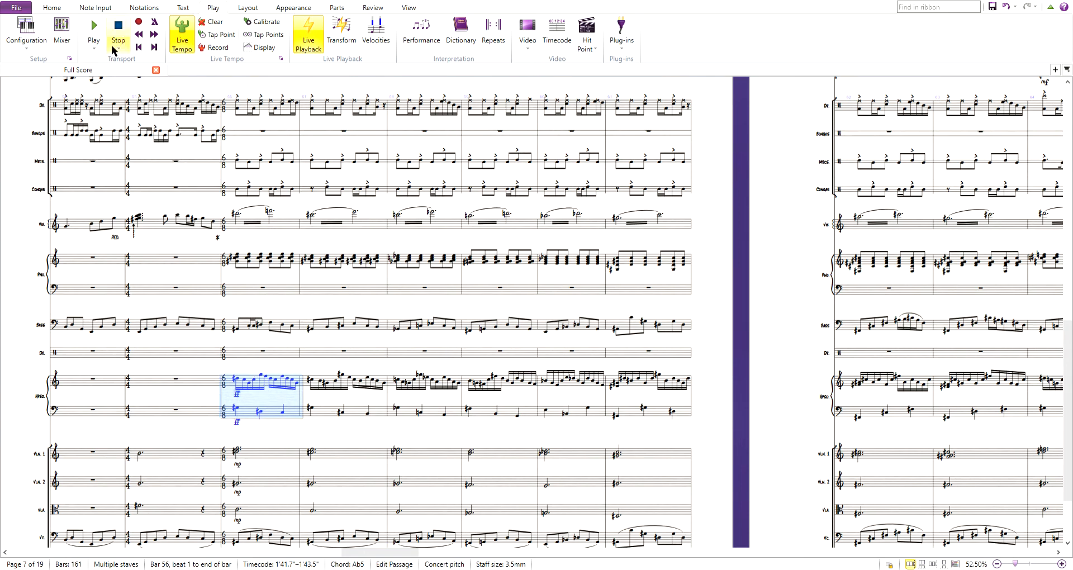
# - Rewind the playback line to the end of bar 55, play the harpsichord passage into bar 66, and stop playback
pyautogui.click(141, 38)
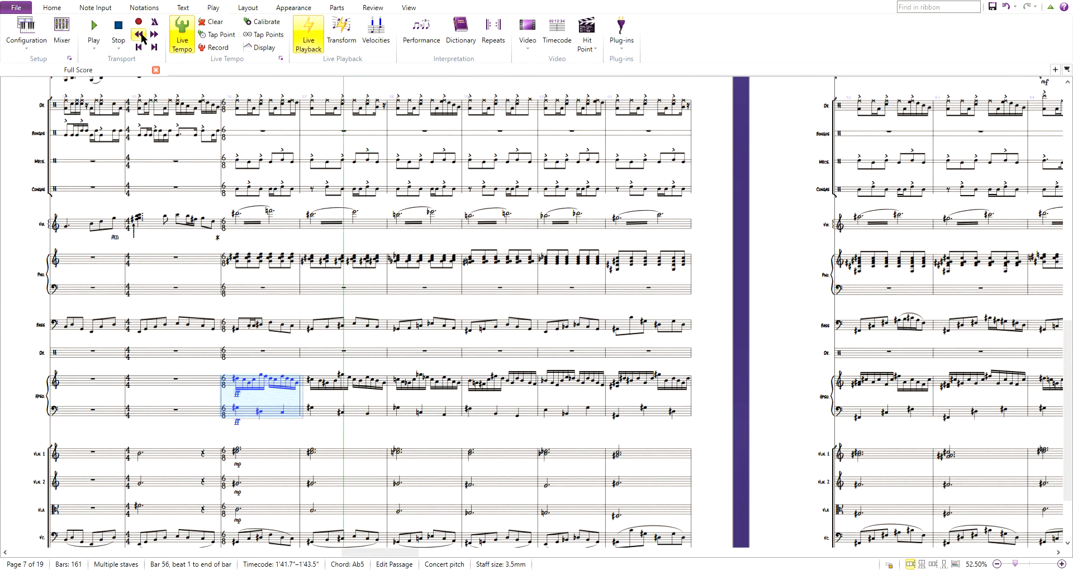
pyautogui.click(142, 35)
pyautogui.click(141, 35)
pyautogui.click(142, 34)
pyautogui.click(141, 34)
pyautogui.click(141, 34)
pyautogui.click(141, 34)
pyautogui.click(142, 35)
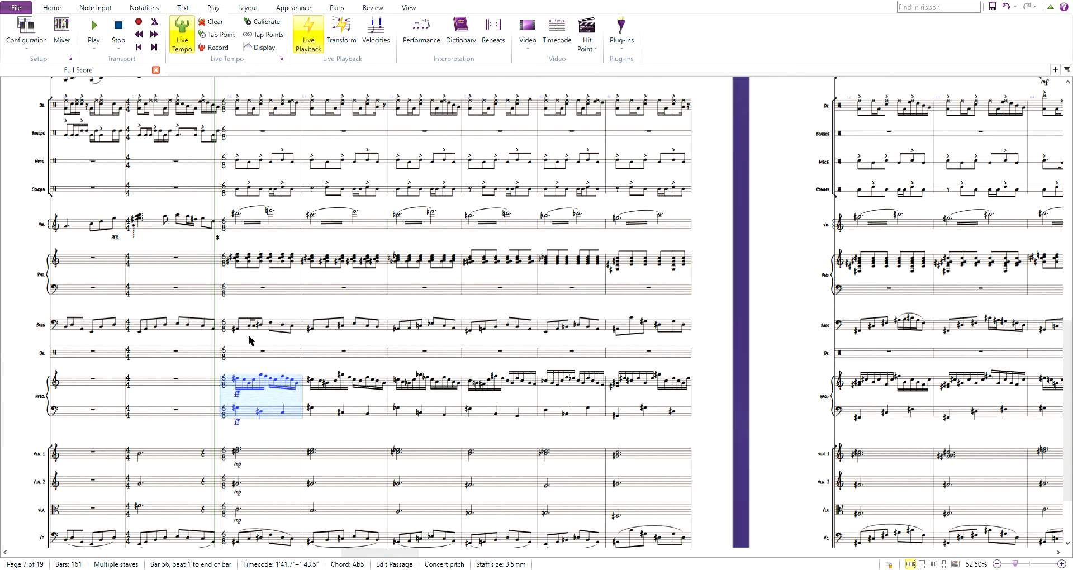
pyautogui.press('space')
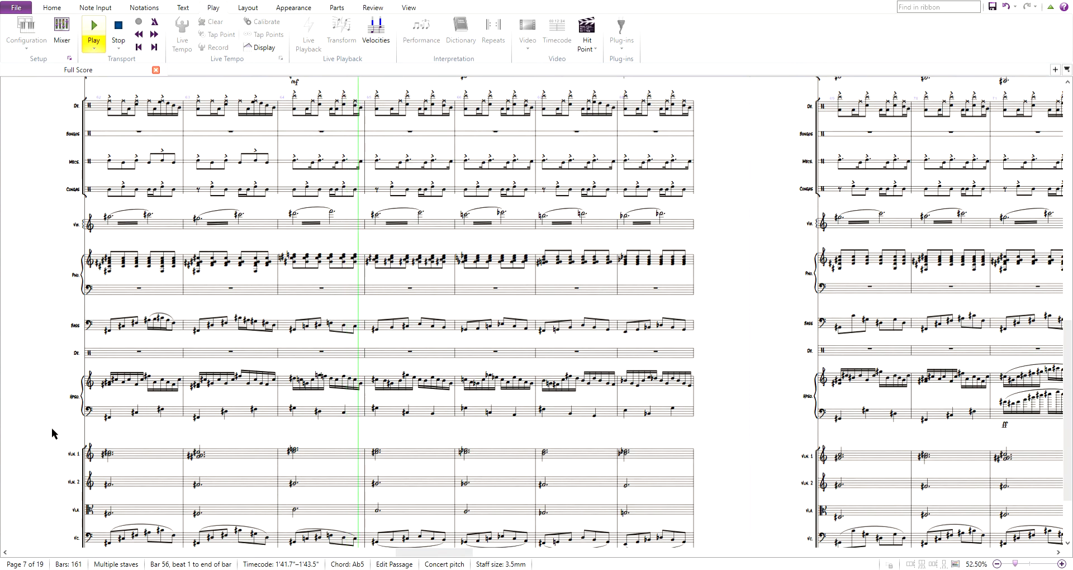
pyautogui.press('space')
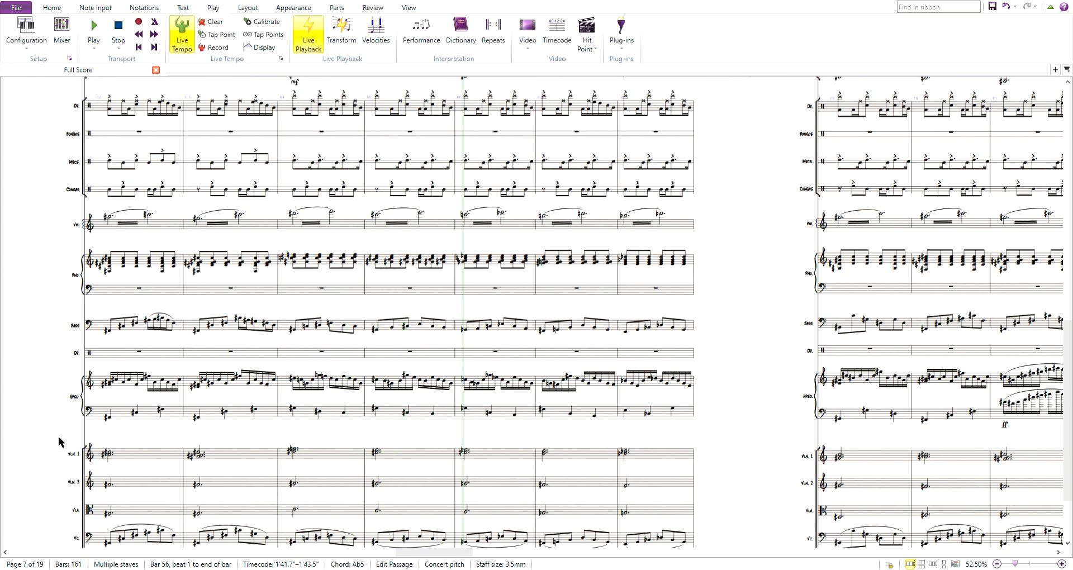
# - Return to bar 56 and select it from the lower Harpsichord staff up through the upper Piano staff
pyautogui.moveTo(131, 443); pyautogui.dragTo(757, 441)
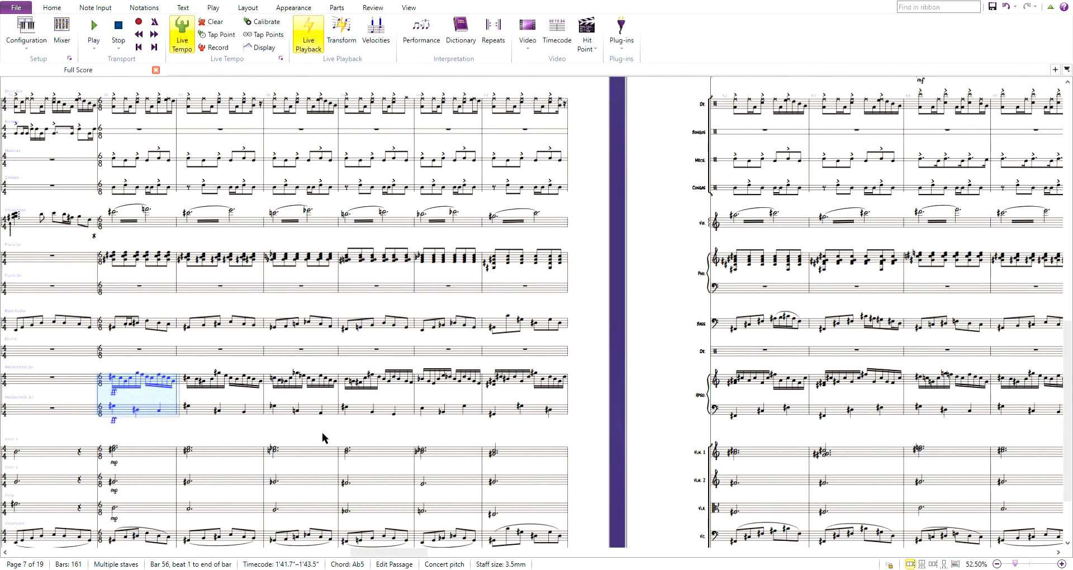
pyautogui.moveTo(323, 437); pyautogui.dragTo(386, 462)
pyautogui.click(384, 361)
pyautogui.moveTo(383, 367); pyautogui.dragTo(378, 370)
pyautogui.click(317, 442)
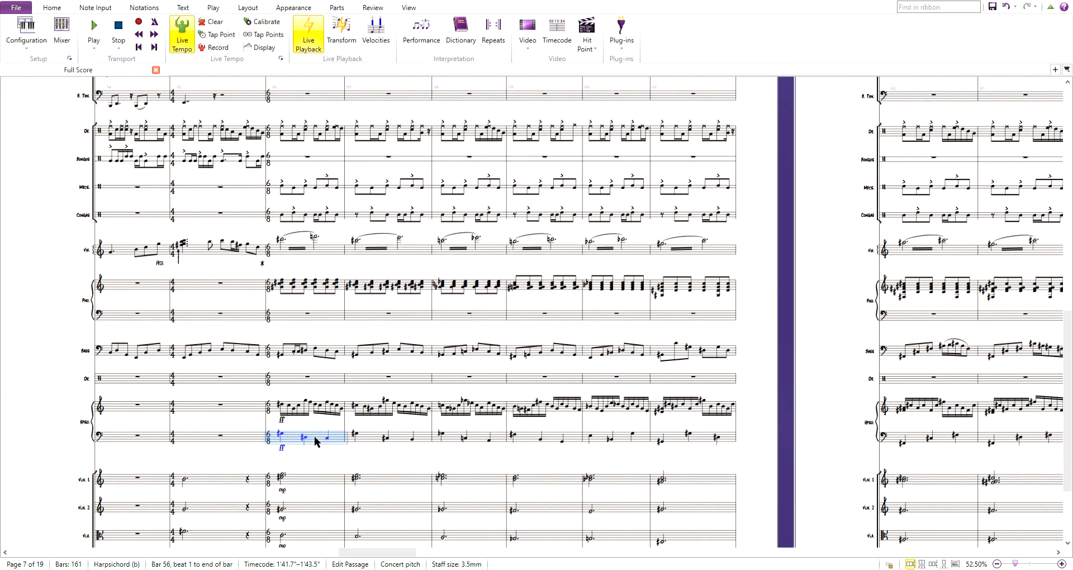
pyautogui.hotkey('shift', 'Up')
pyautogui.hotkey('shift', 'Up')
pyautogui.hotkey('shift', 'Up')
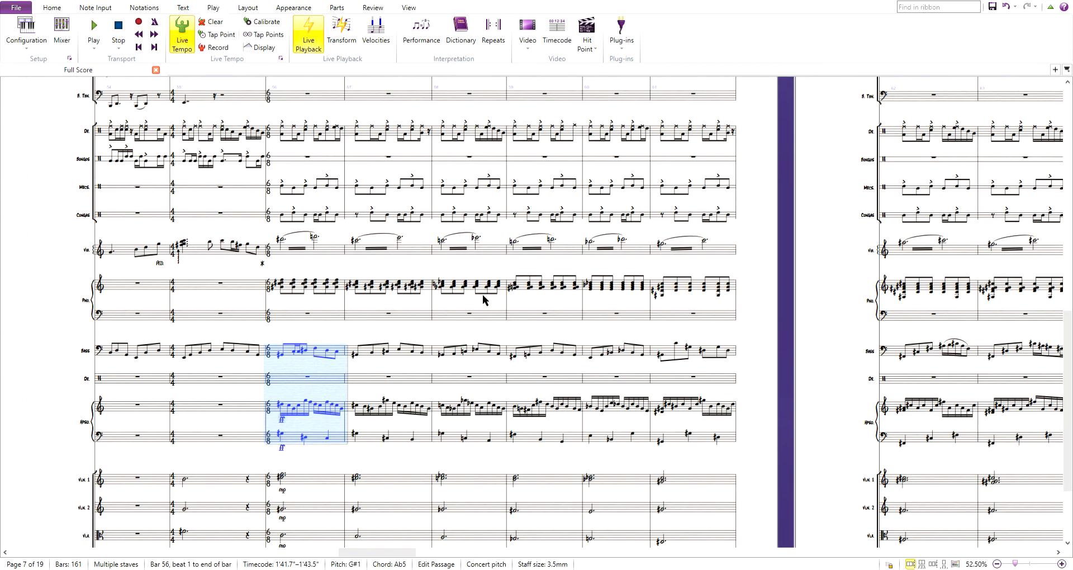
pyautogui.hotkey('shift', 'Up')
pyautogui.hotkey('shift', 'Up')
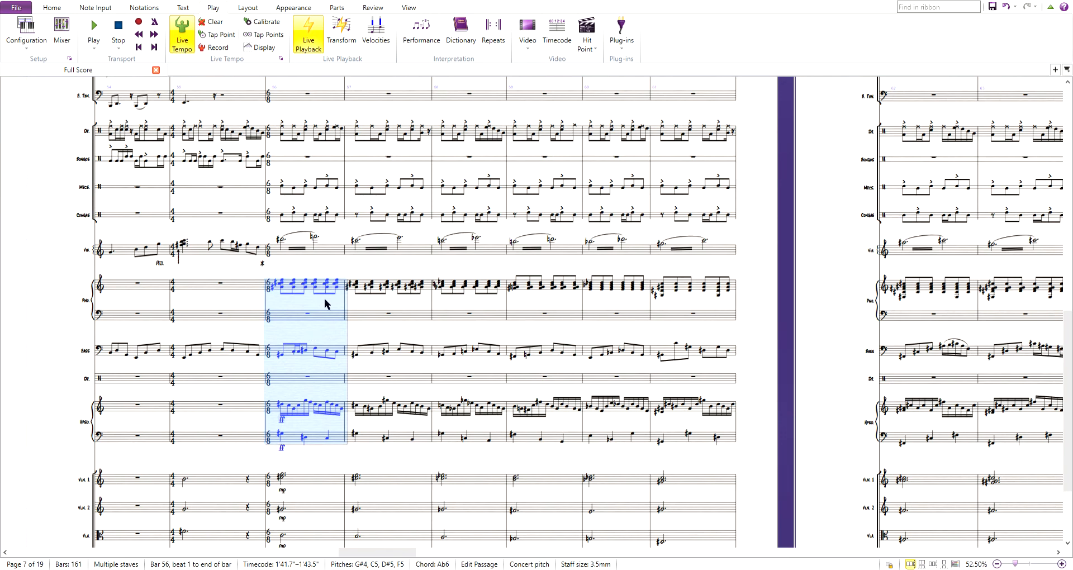
# - Rewind the playback line into bar 55, play the piano, bass and harpsichord passage into bar 66, and stop playback
pyautogui.click(139, 36)
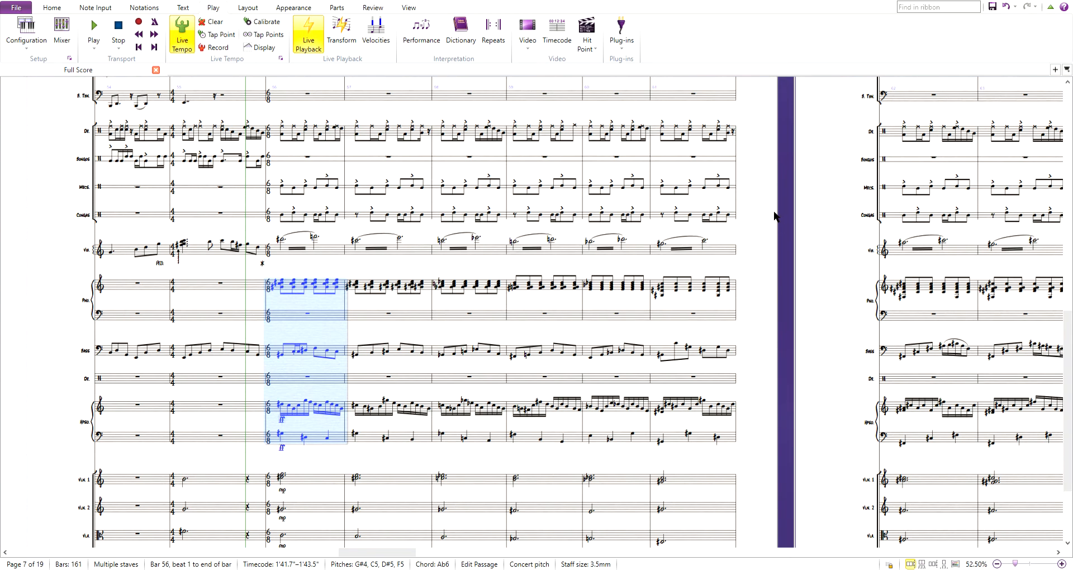
pyautogui.moveTo(760, 198); pyautogui.dragTo(750, 199)
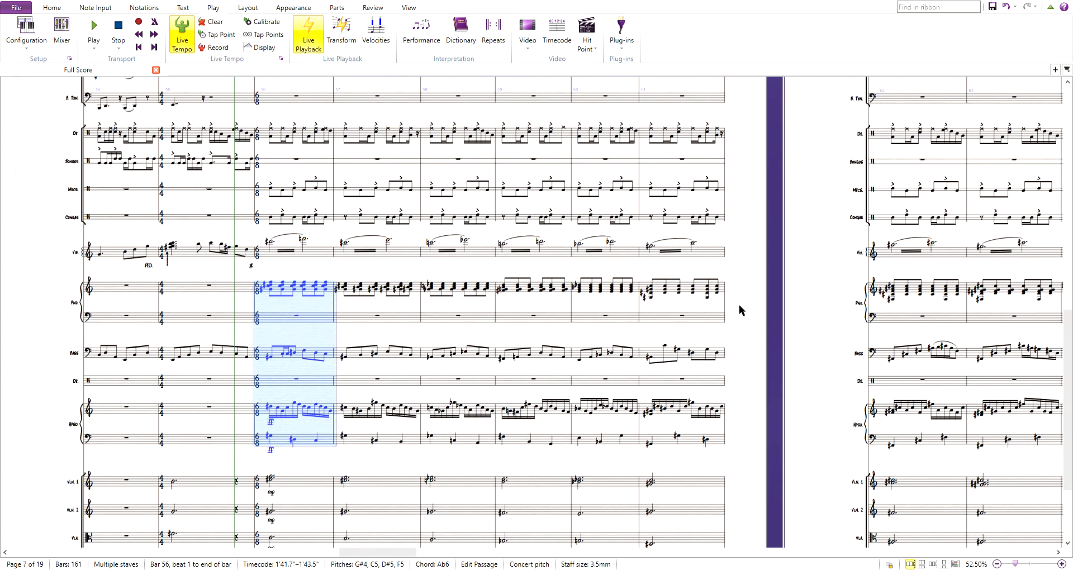
pyautogui.moveTo(746, 257); pyautogui.dragTo(736, 266)
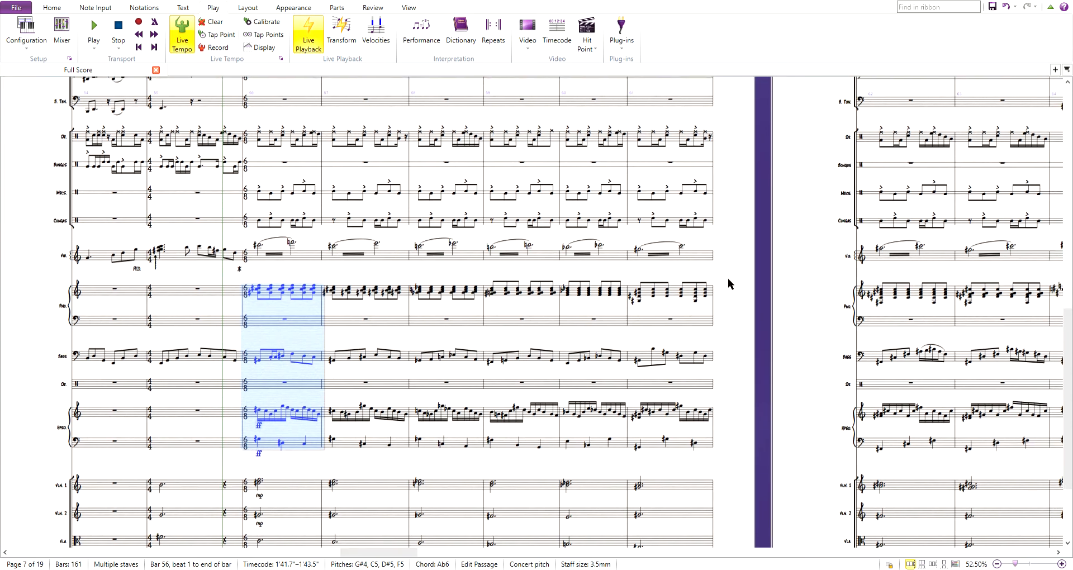
pyautogui.press('space')
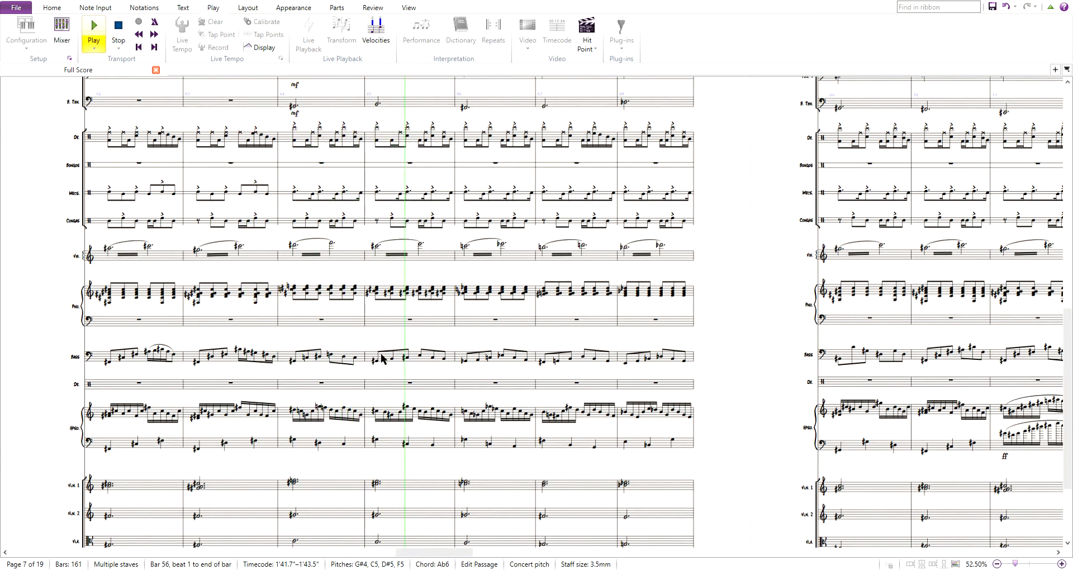
pyautogui.press('Escape')
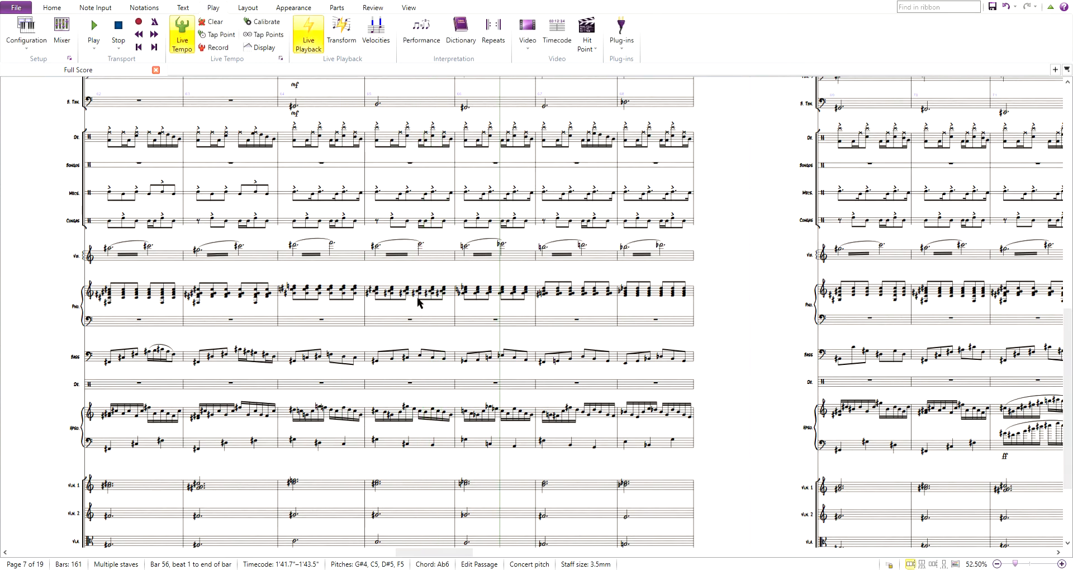
# - Select bar 56 of the Drum Set staff and rewind the playback line to the end of bar 55
pyautogui.moveTo(40, 251); pyautogui.dragTo(826, 342)
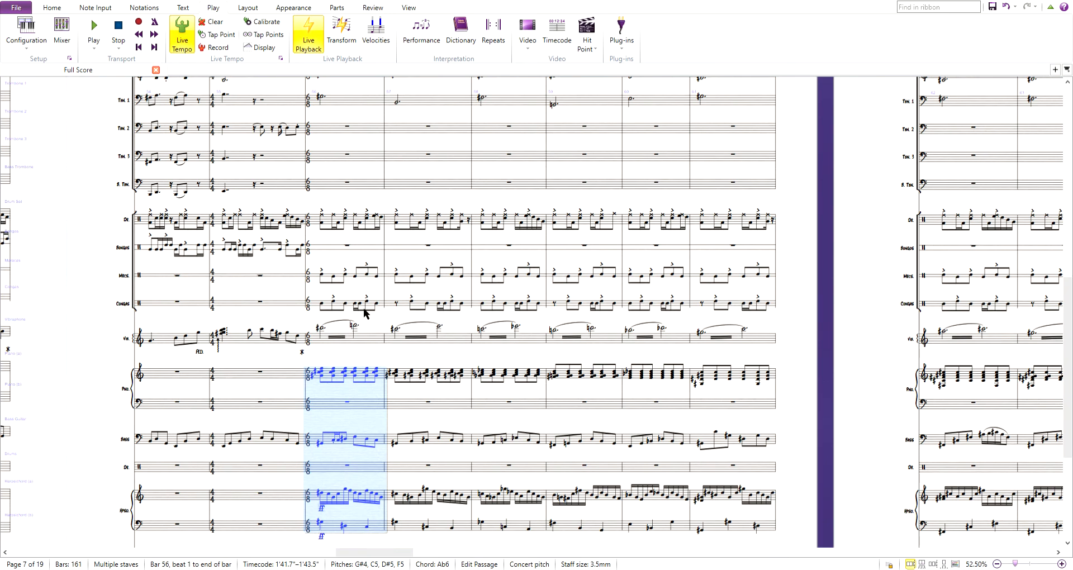
pyautogui.click(341, 221)
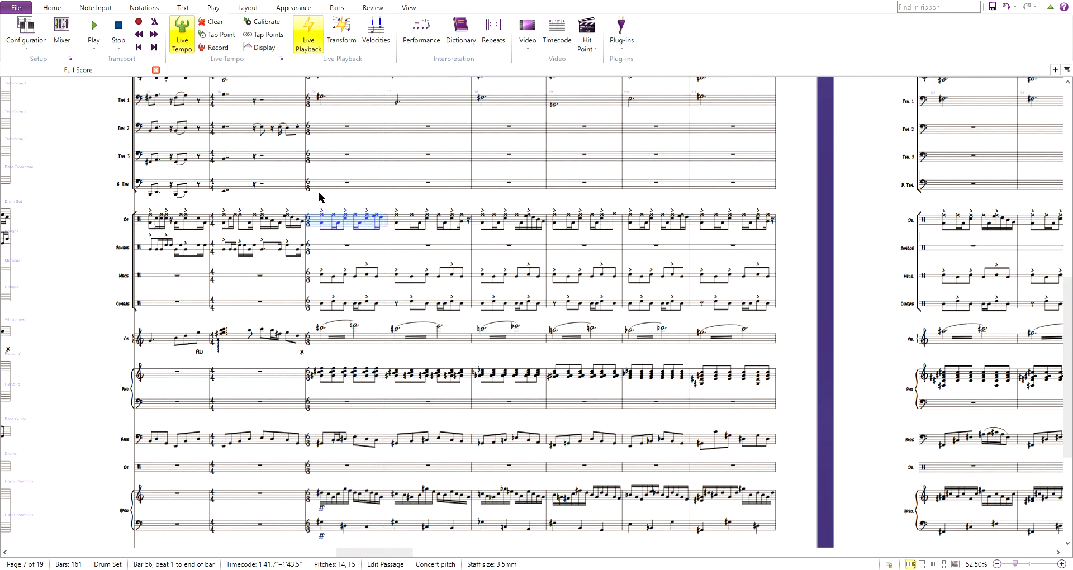
pyautogui.click(140, 37)
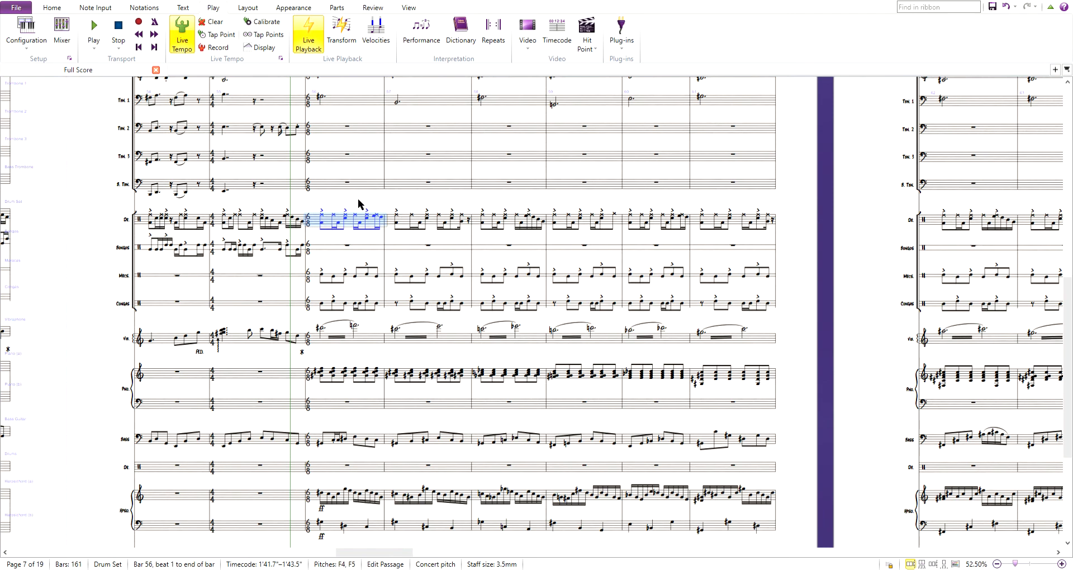
# - Clear the bar selection and pick out the opening cross noteheads of the Drum Set's bar 56, up to beat 1.67
pyautogui.press('Escape')
pyautogui.click(322, 214)
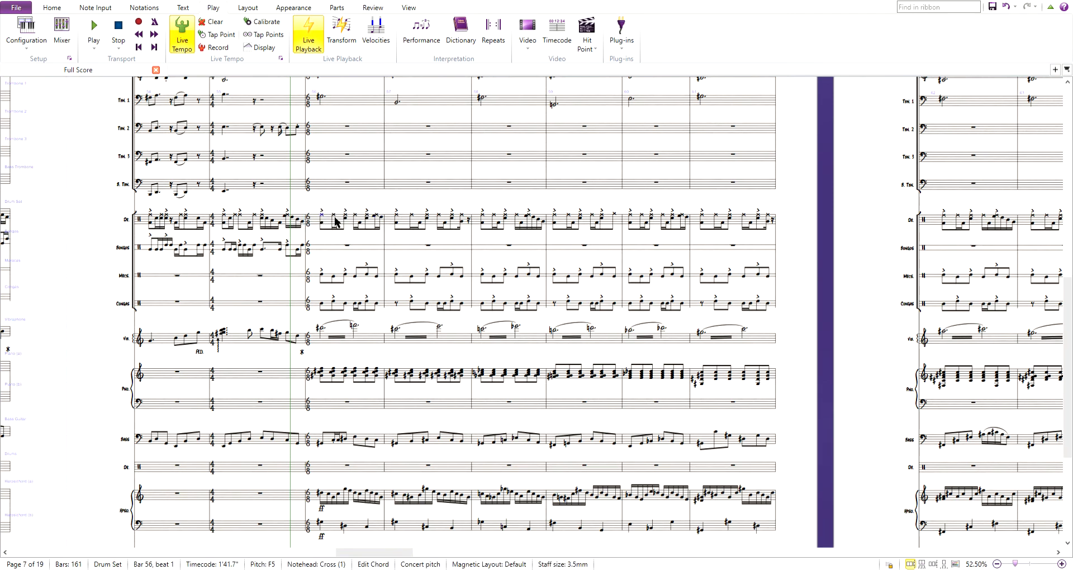
pyautogui.click(334, 215)
pyautogui.click(345, 214)
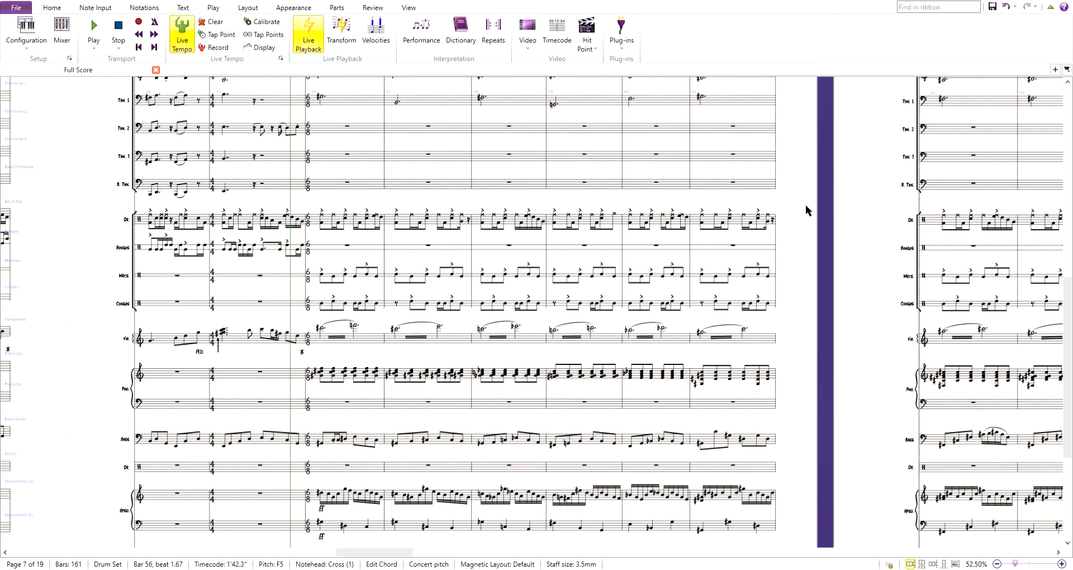
# - Pick out the Drum Set's cross noteheads at beats 1 and 1.67 of bar 64
pyautogui.moveTo(805, 205); pyautogui.dragTo(568, 211)
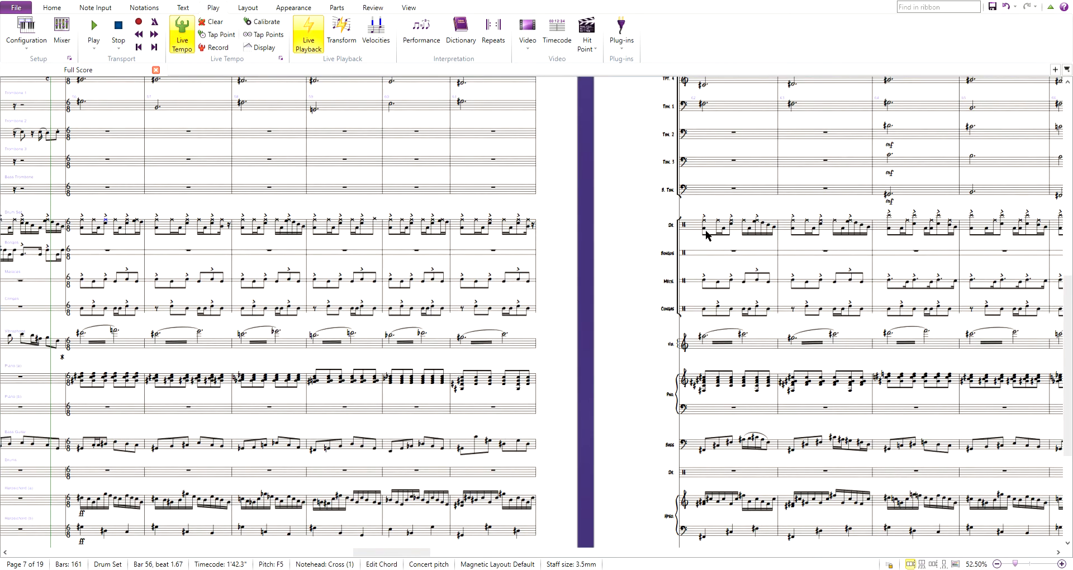
pyautogui.click(890, 216)
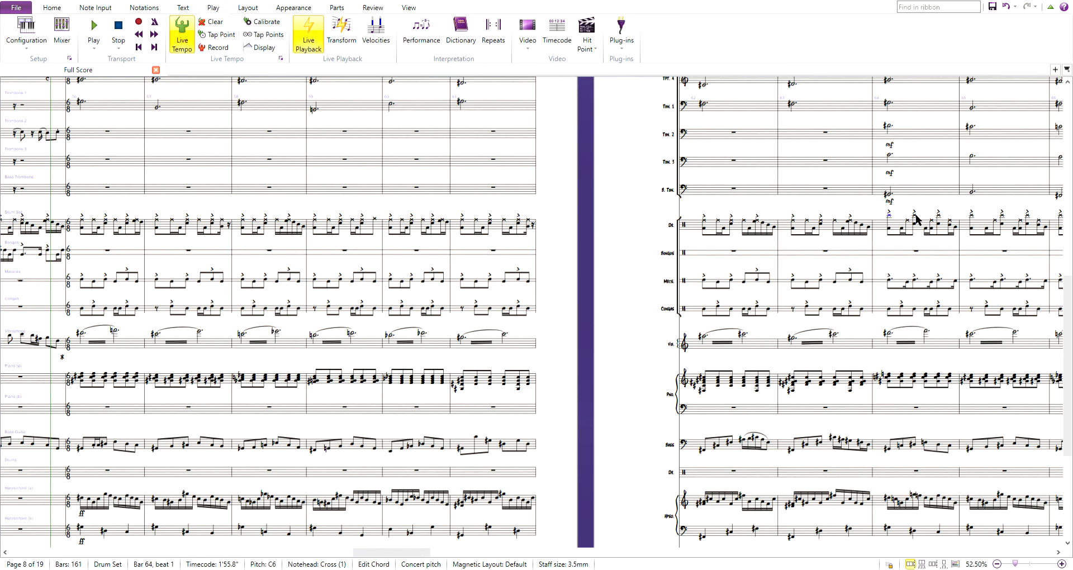
pyautogui.keyDown('ctrl'); pyautogui.click(914, 215); pyautogui.keyUp('ctrl')
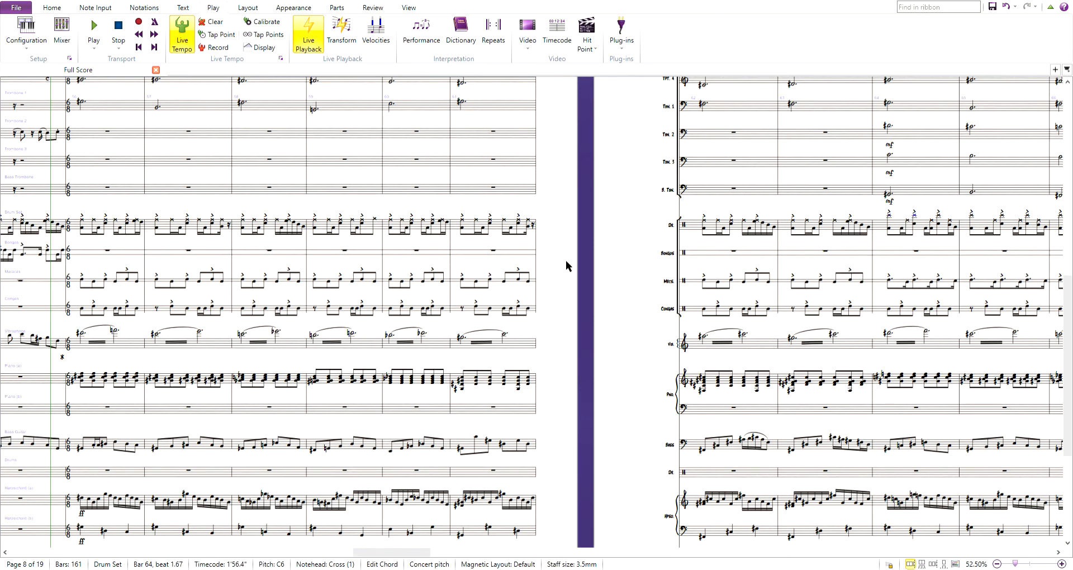
# - Pick out the Drum Set's normal noteheads at beats 1 and 1.5 of bar 56, and clear the selection
pyautogui.moveTo(578, 266); pyautogui.dragTo(738, 249)
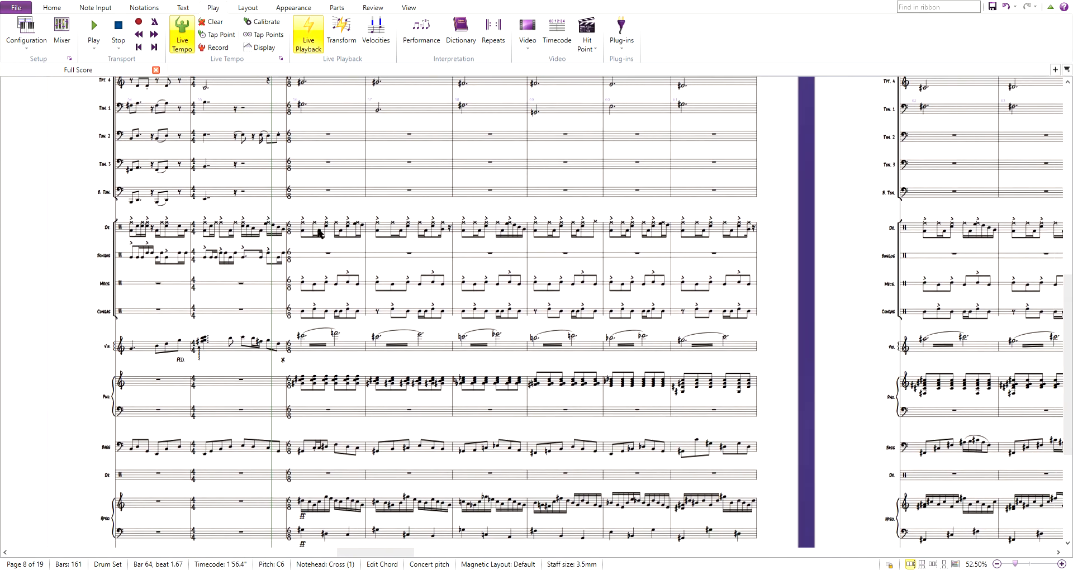
pyautogui.click(242, 212)
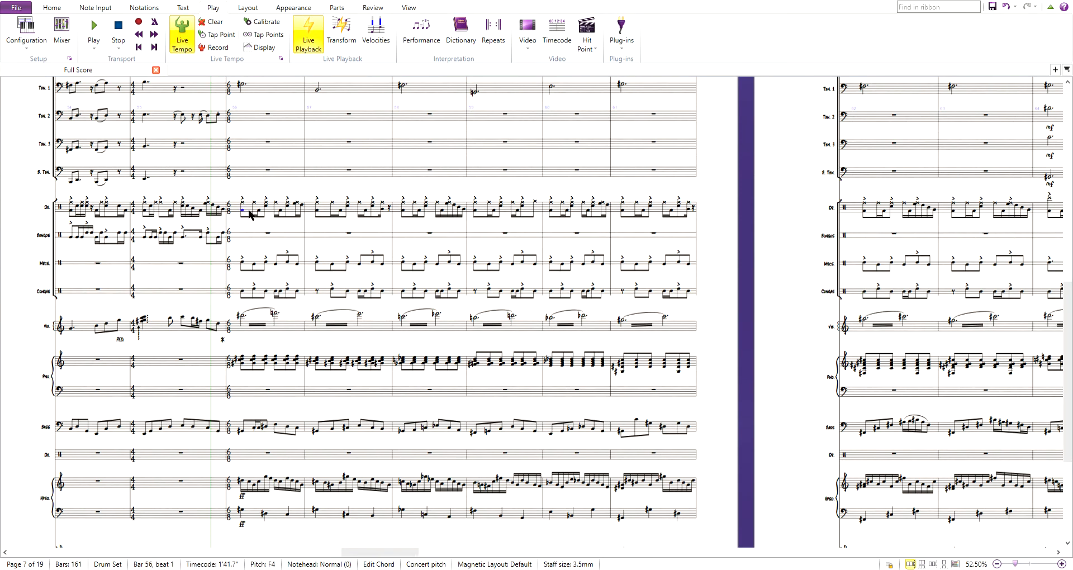
pyautogui.click(260, 212)
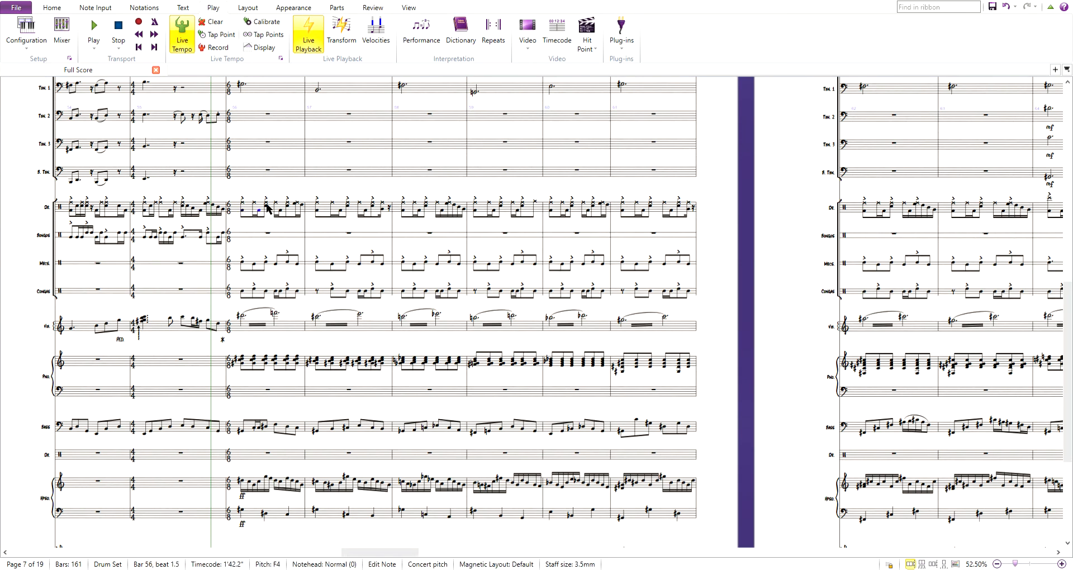
pyautogui.click(284, 190)
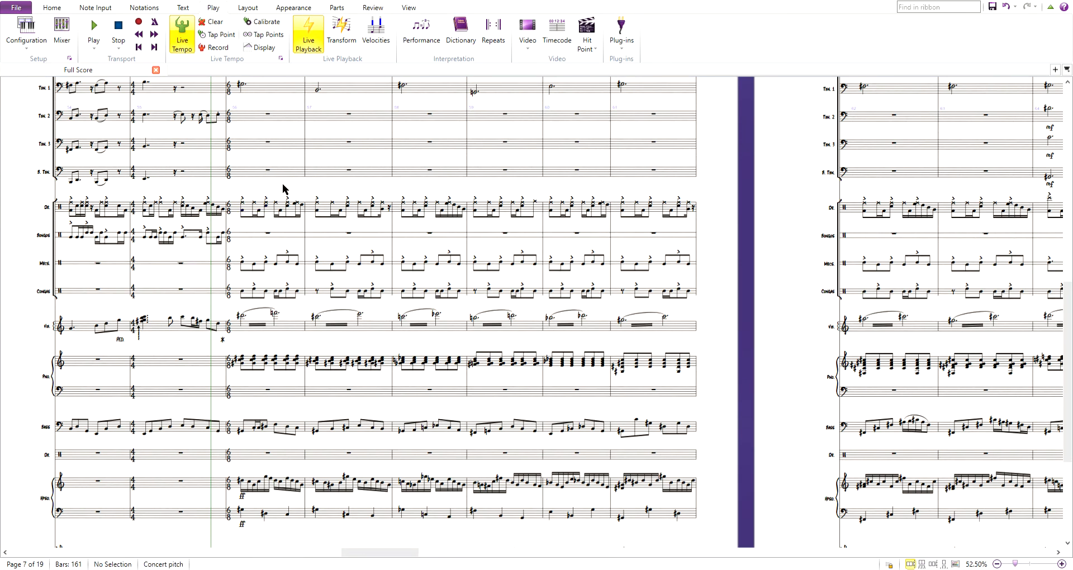
# - Select the Drum Set's bar 56, play the passage back through bar 61, and clear the selection
pyautogui.click(271, 213)
pyautogui.moveTo(264, 159); pyautogui.dragTo(285, 160)
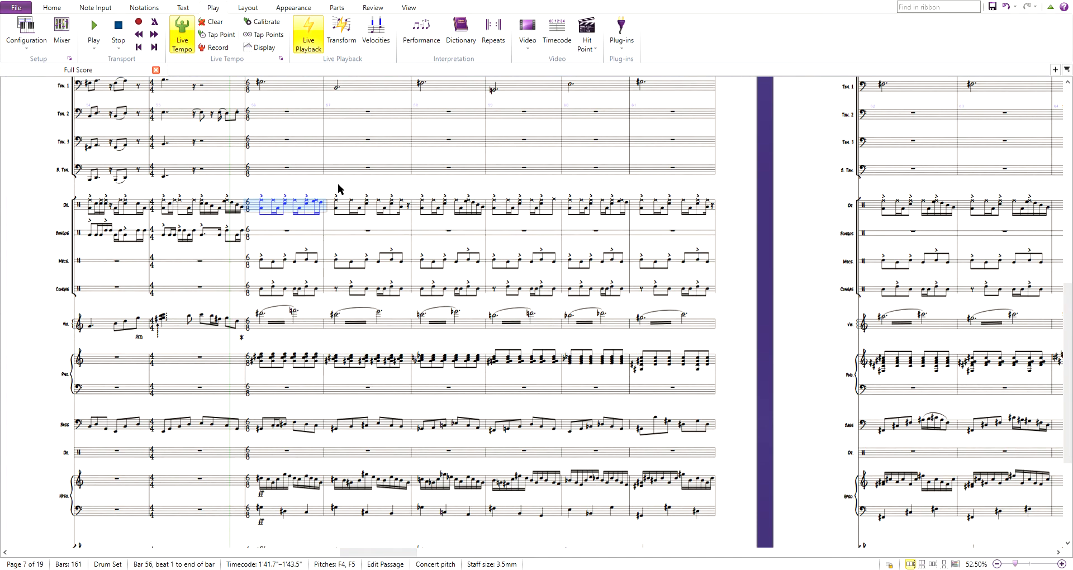
pyautogui.press('space')
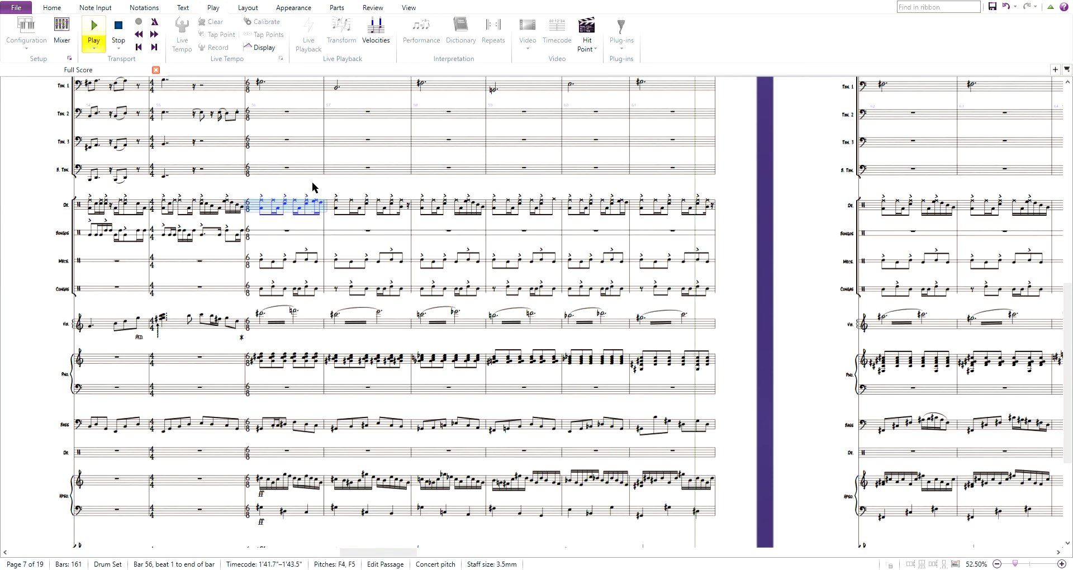
pyautogui.press('Escape')
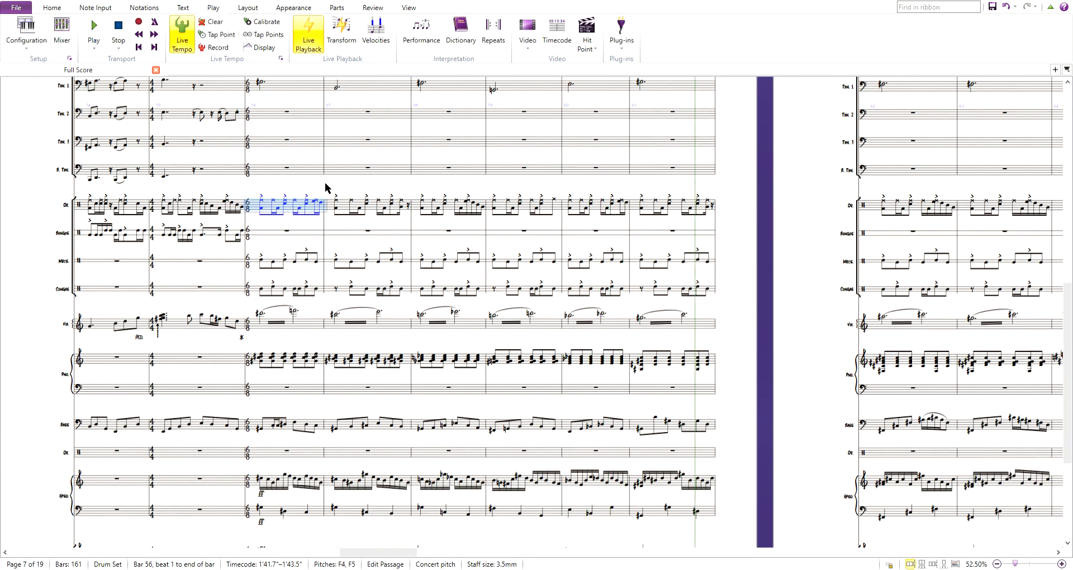
pyautogui.press('Escape')
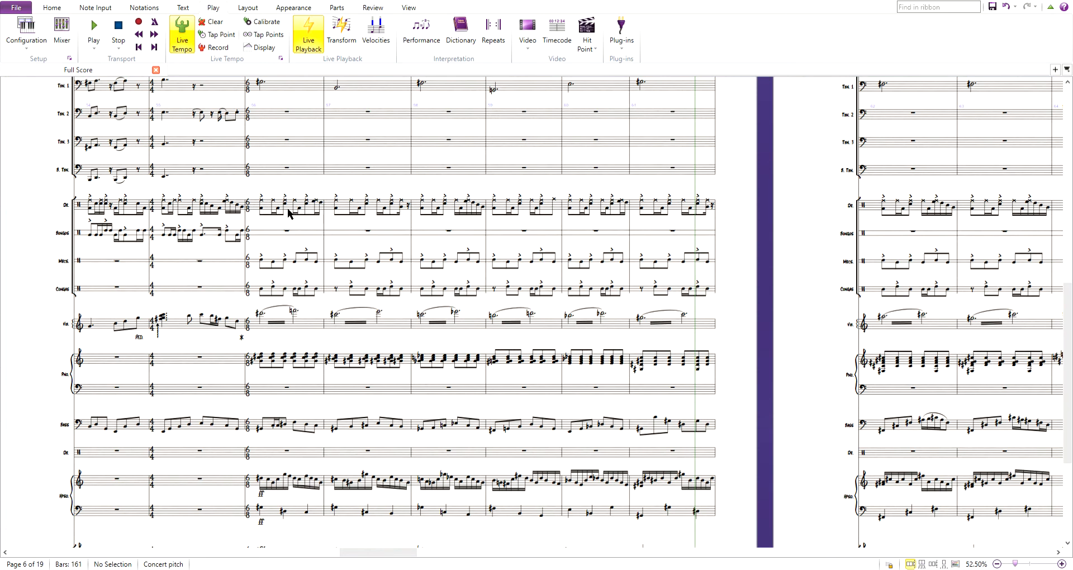
# - Select bar 56 on the lower Harpsichord staff and extend the selection up through the Bass to the upper Piano staff
pyautogui.click(297, 513)
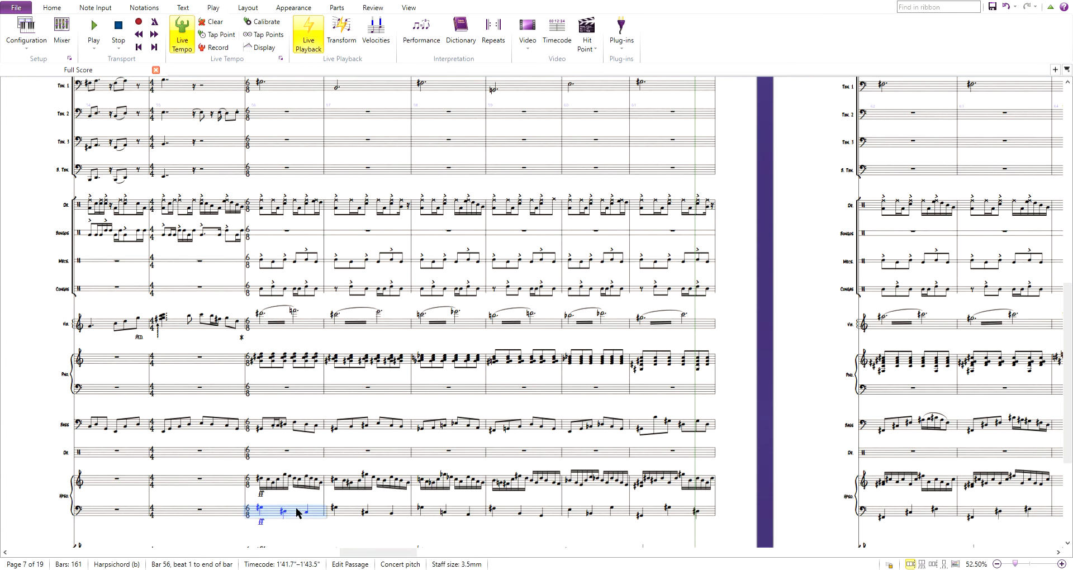
pyautogui.hotkey('shift', 'Up')
pyautogui.hotkey('shift', 'Up')
pyautogui.hotkey('shift', 'Up')
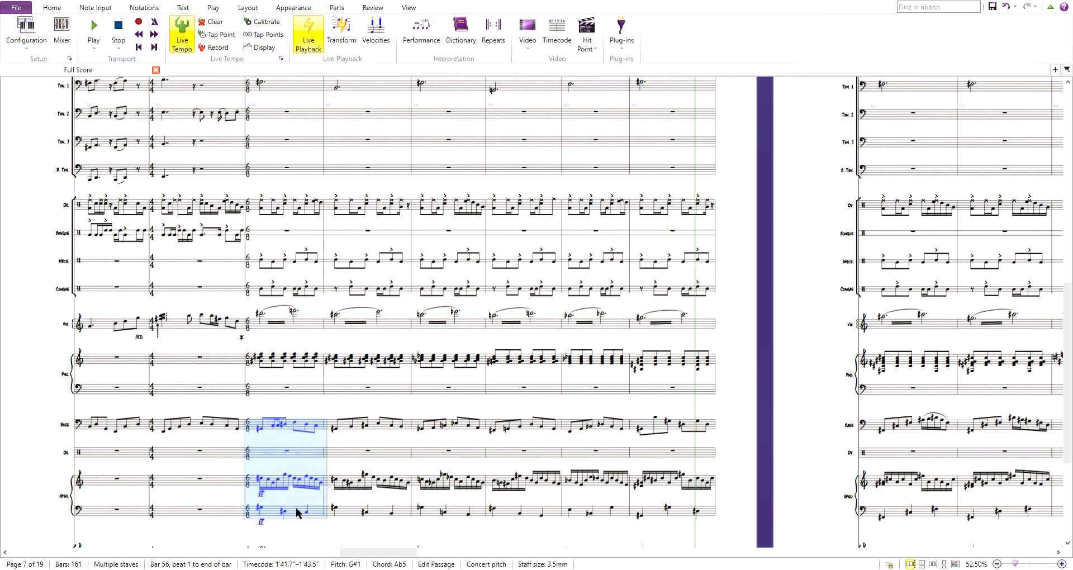
pyautogui.hotkey('shift', 'Up')
pyautogui.hotkey('shift', 'Up')
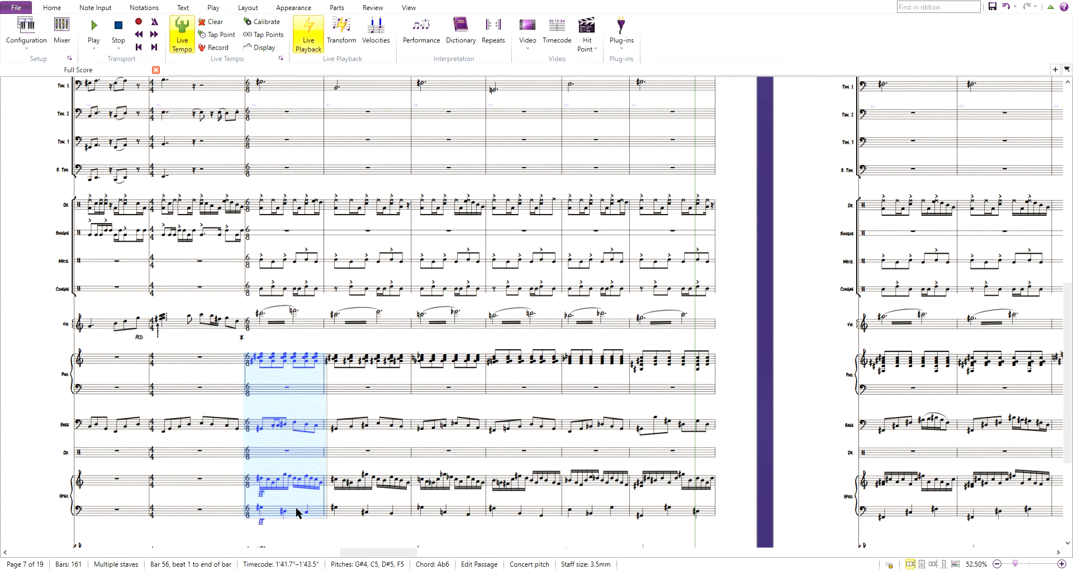
# - Extend the bar 56 selection upward from the Piano through the Congas to include the Drum Set staff
pyautogui.hotkey('shift', 'Up')
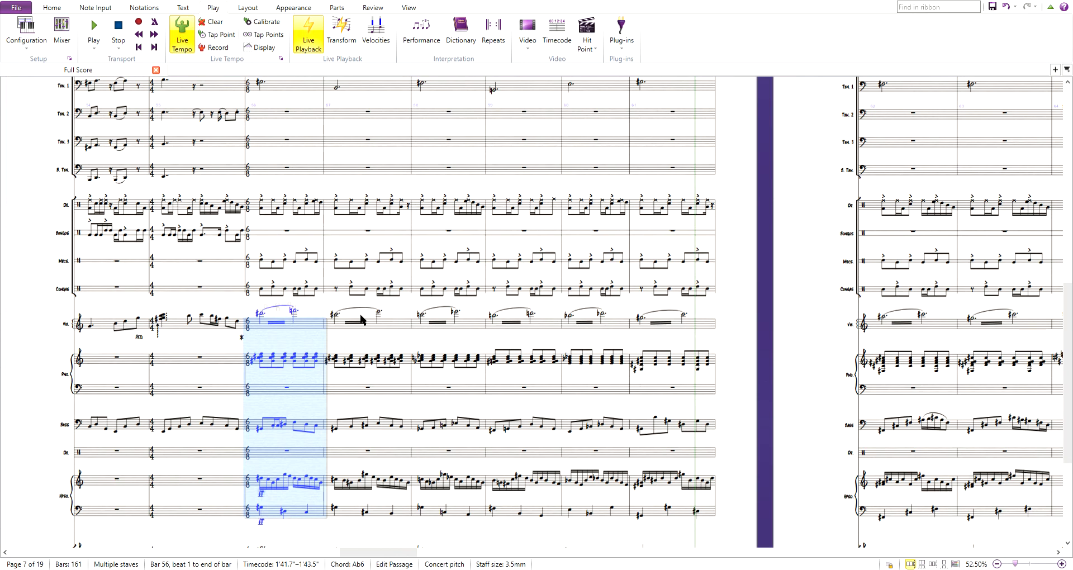
pyautogui.hotkey('shift', 'Up')
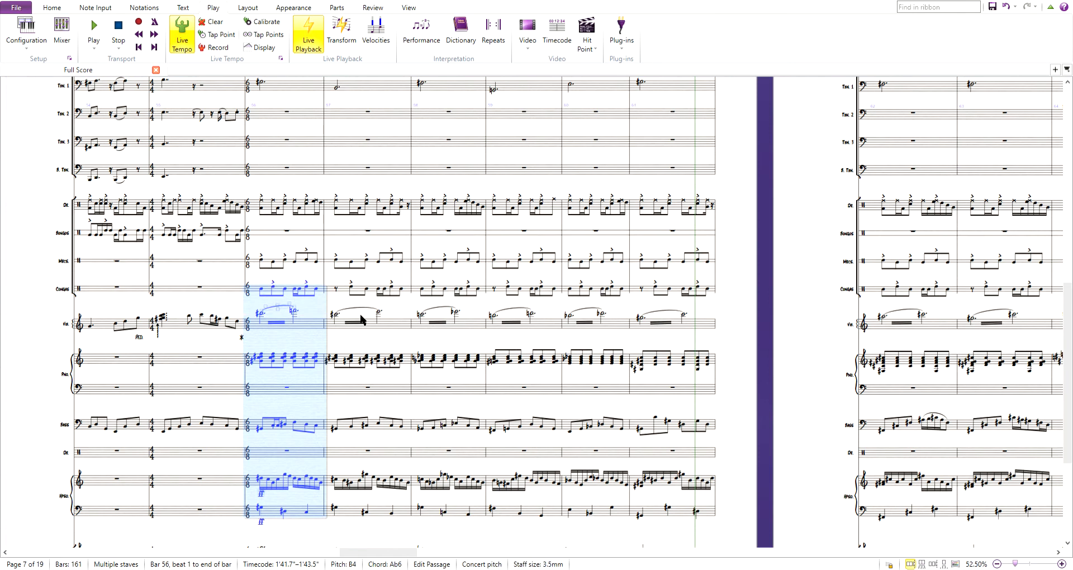
pyautogui.hotkey('shift', 'Up')
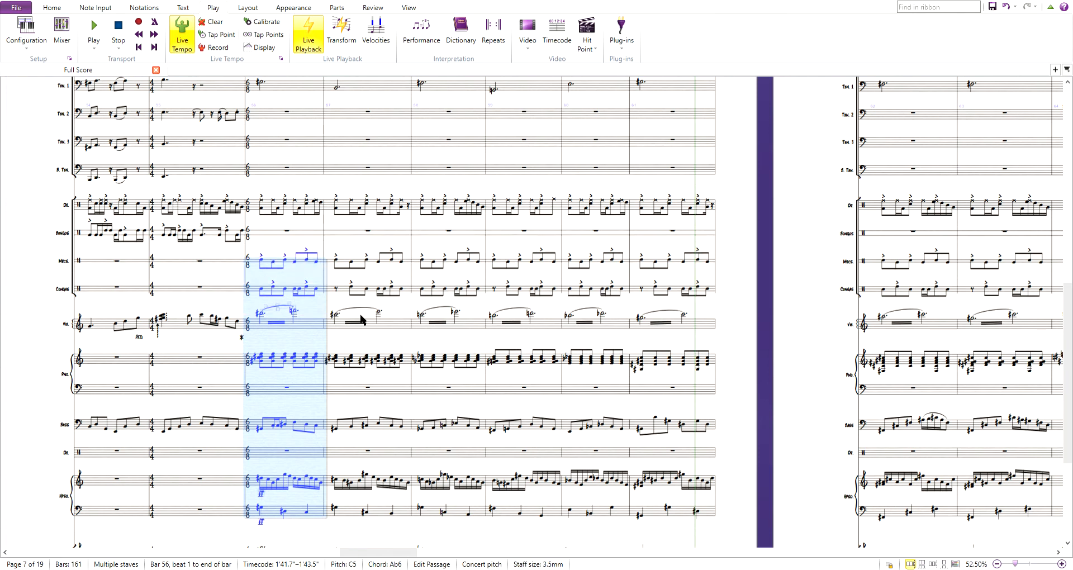
pyautogui.hotkey('shift', 'Up')
pyautogui.hotkey('shift', 'Up')
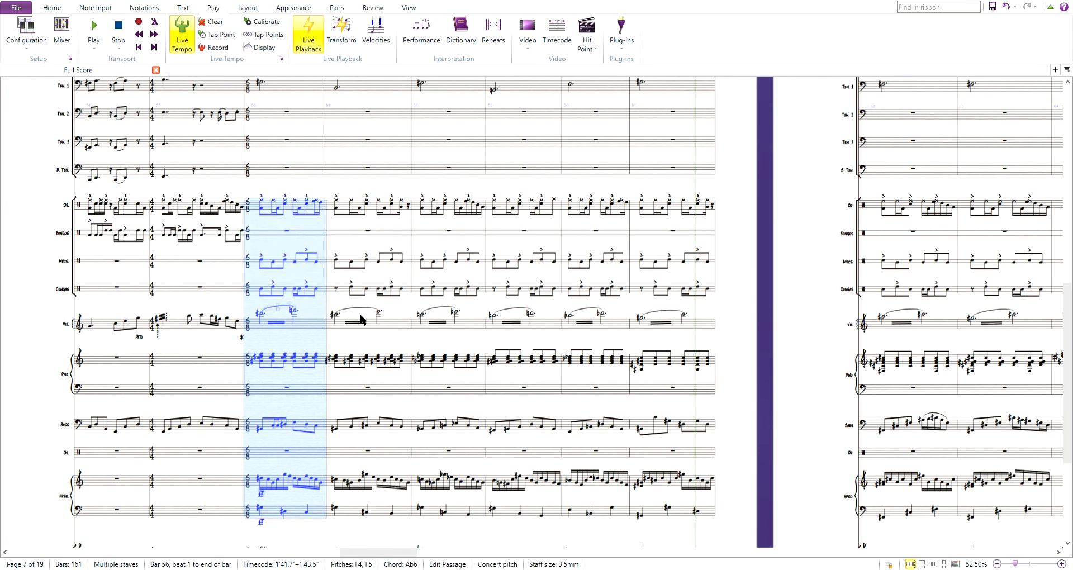
# - Rewind the playback line to the end of bar 55 and play the selected rhythm section staves into bar 62
pyautogui.click(193, 7)
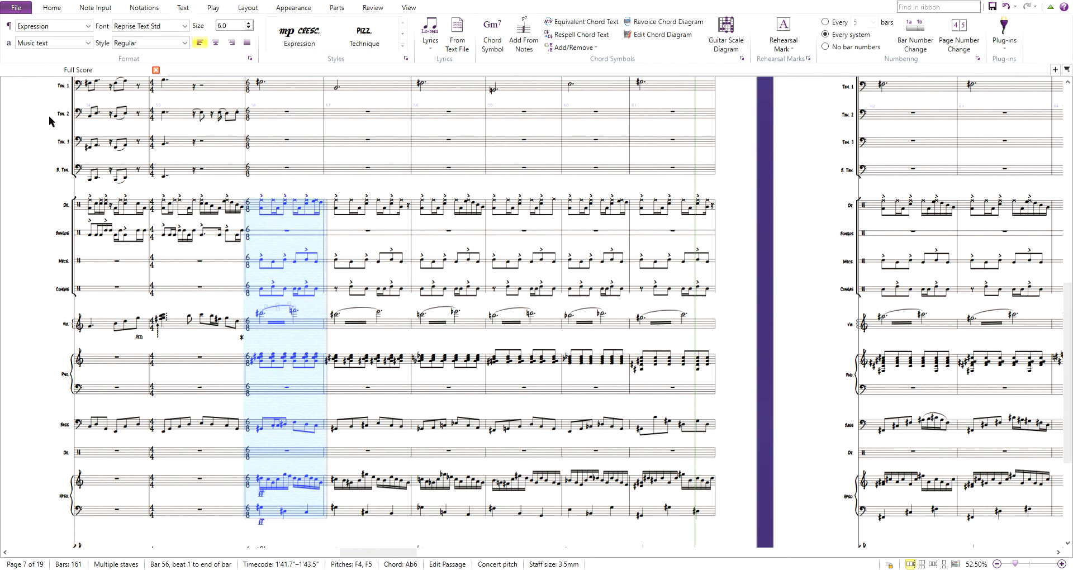
pyautogui.click(214, 9)
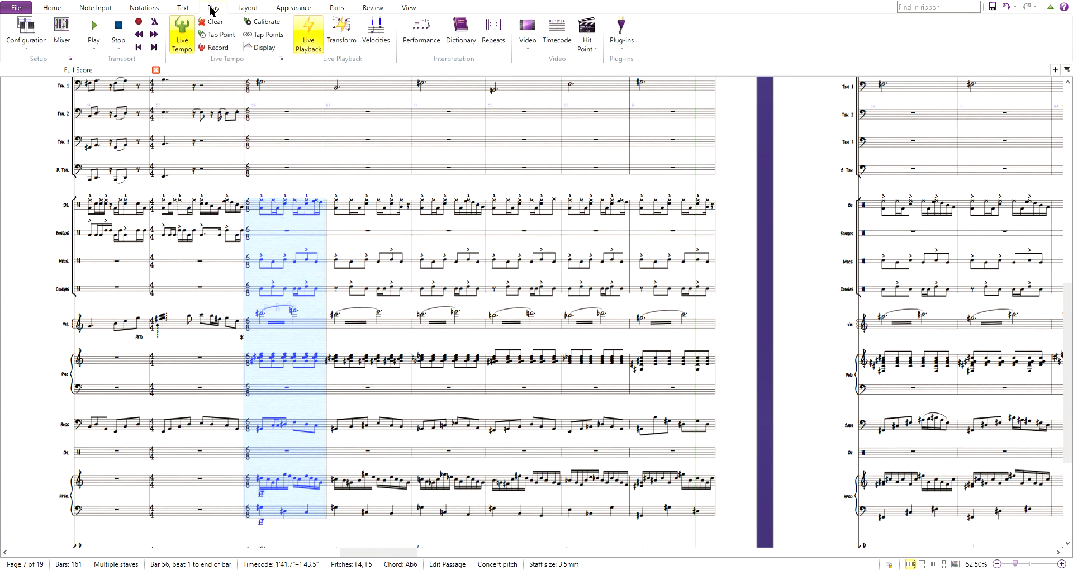
pyautogui.click(139, 35)
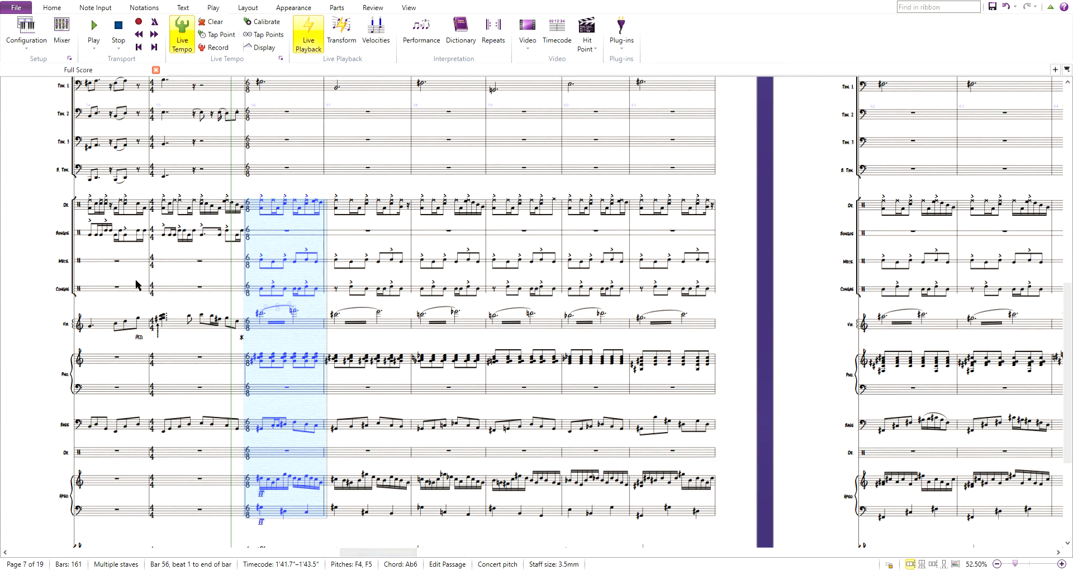
pyautogui.press('space')
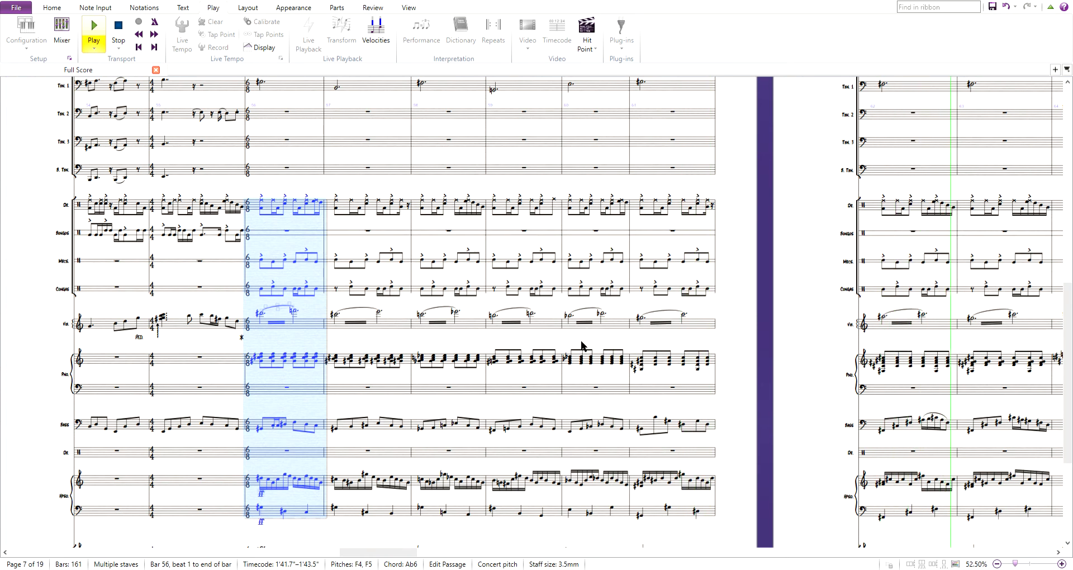
pyautogui.press('space')
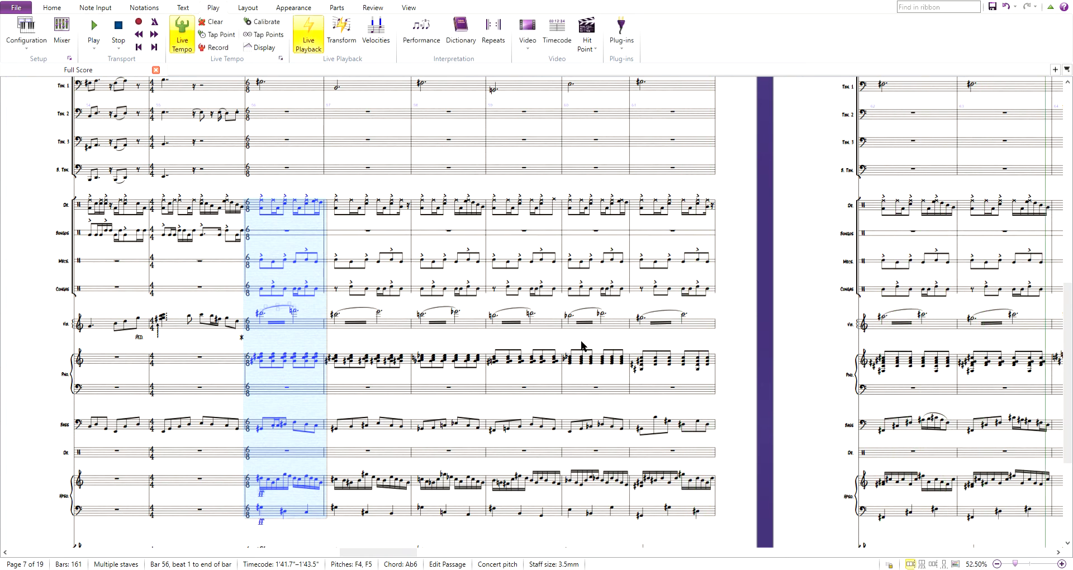
# - Select bar 56 across the whole string section, from Violin 1 down to the Double Bass
pyautogui.moveTo(733, 424); pyautogui.dragTo(745, 263)
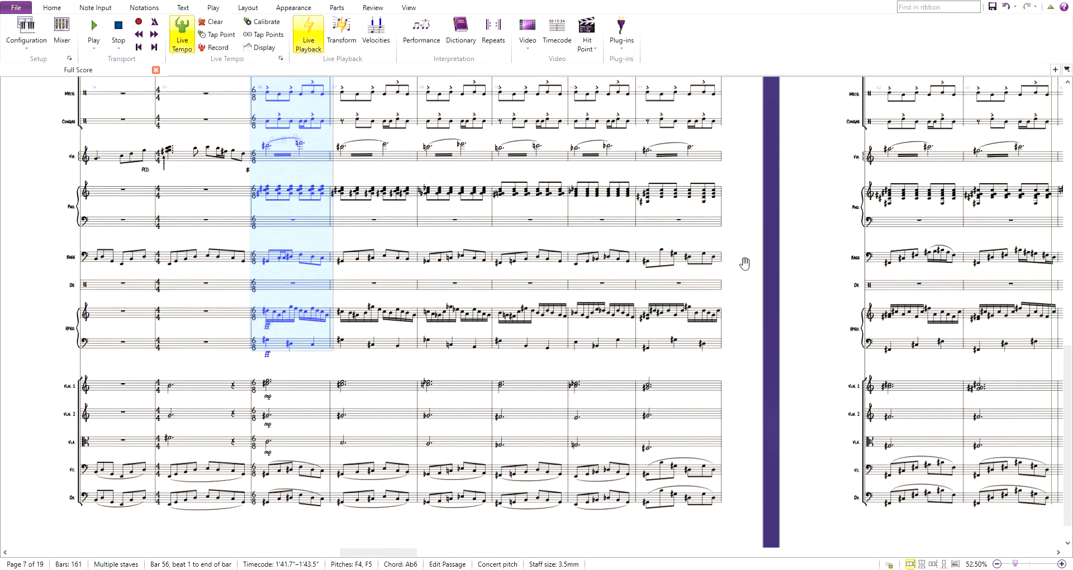
pyautogui.click(313, 390)
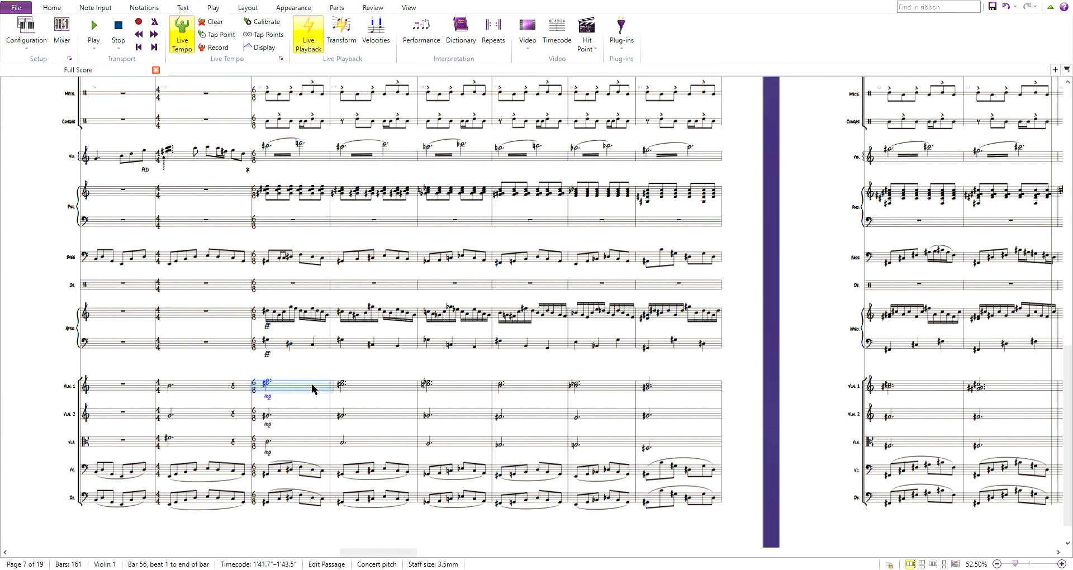
pyautogui.hotkey('shift', 'Down')
pyautogui.hotkey('shift', 'Down')
pyautogui.hotkey('shift', 'Down')
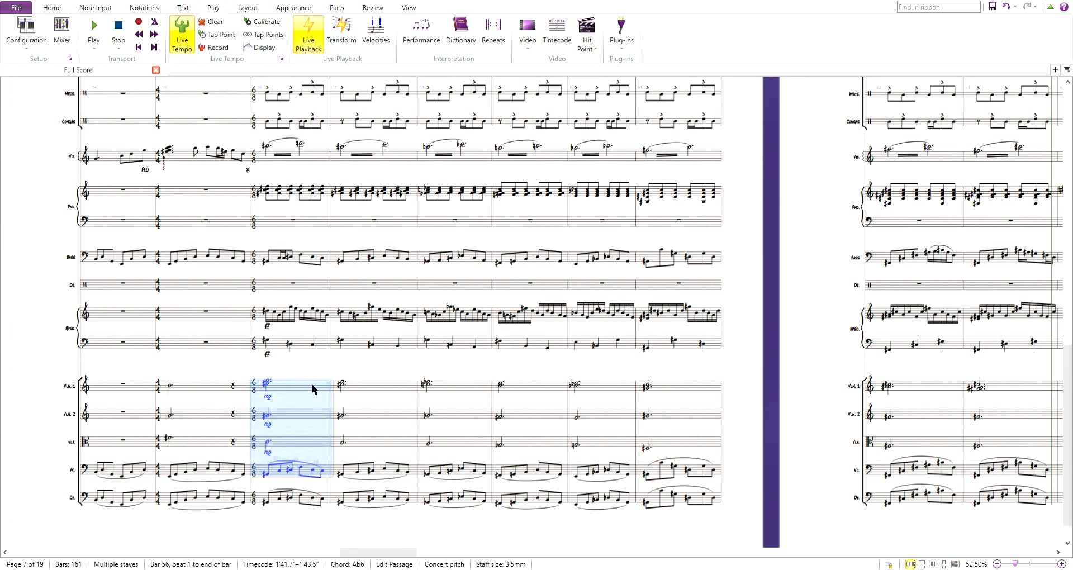
pyautogui.hotkey('shift', 'Down')
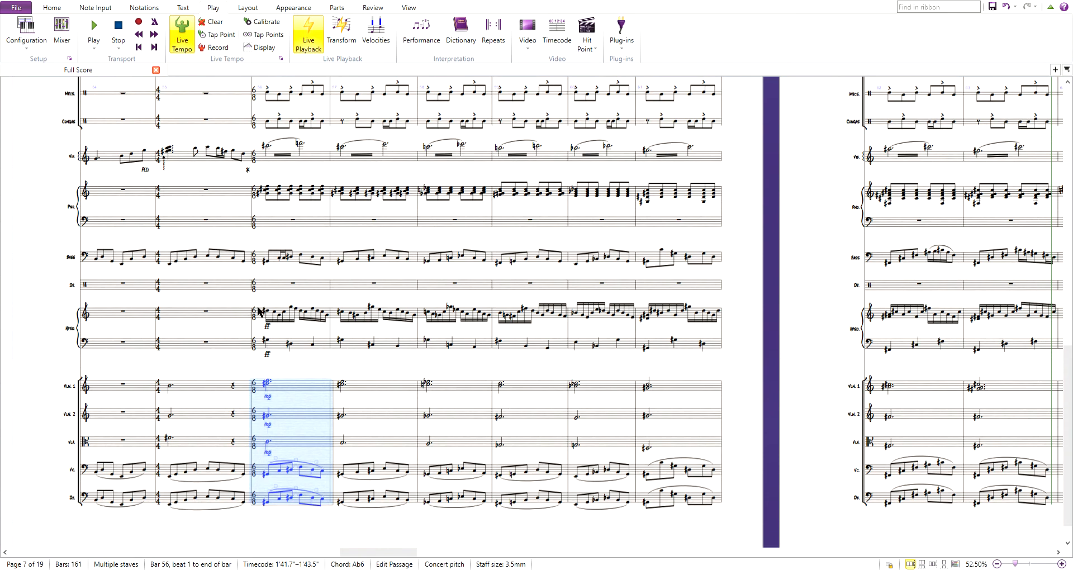
# - Rewind the playback line to the end of bar 55 and play the selected string staves into bar 64
pyautogui.click(139, 34)
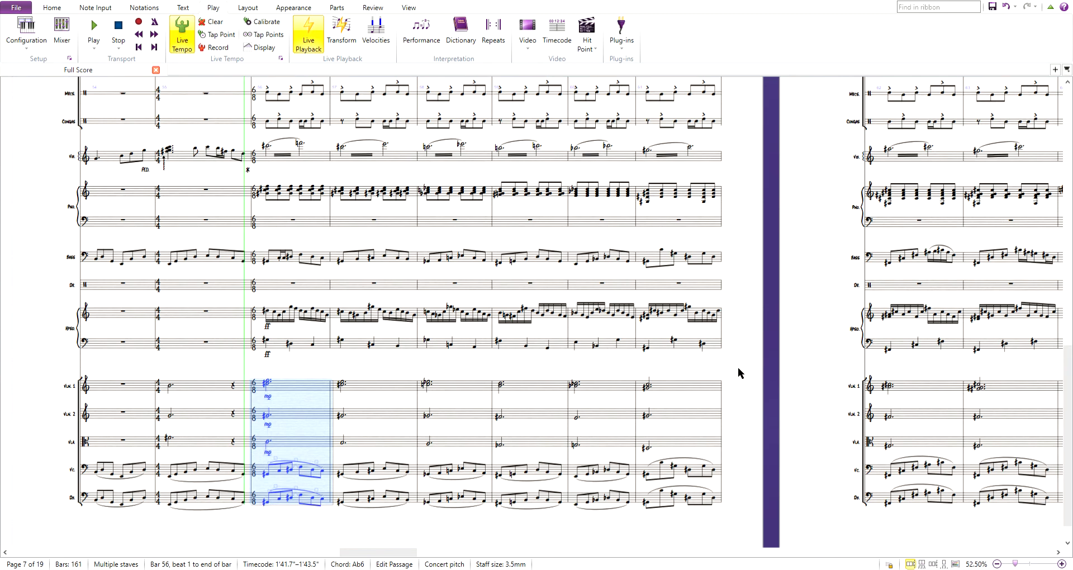
pyautogui.press('space')
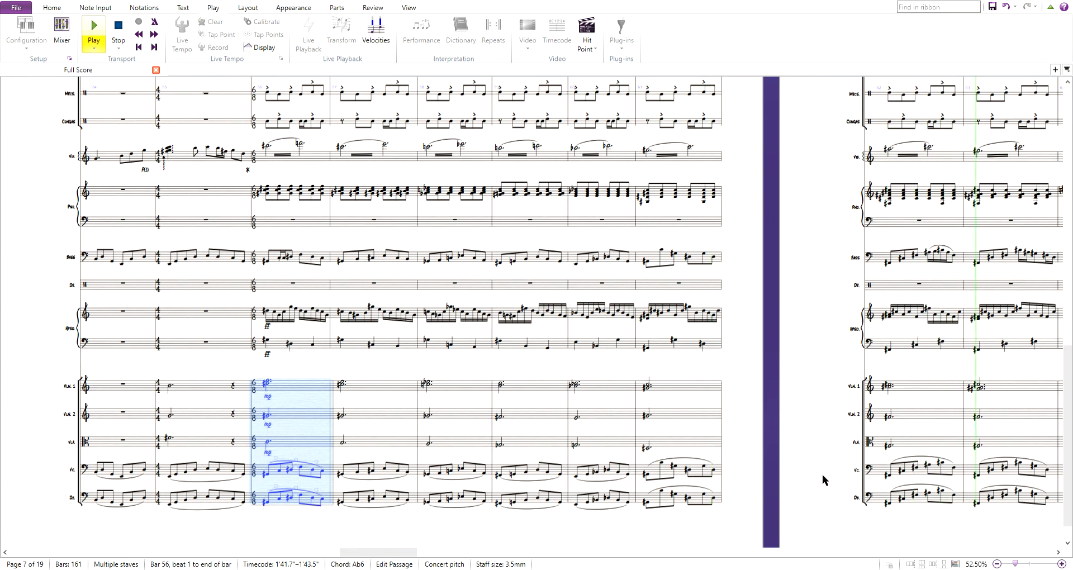
pyautogui.press('space')
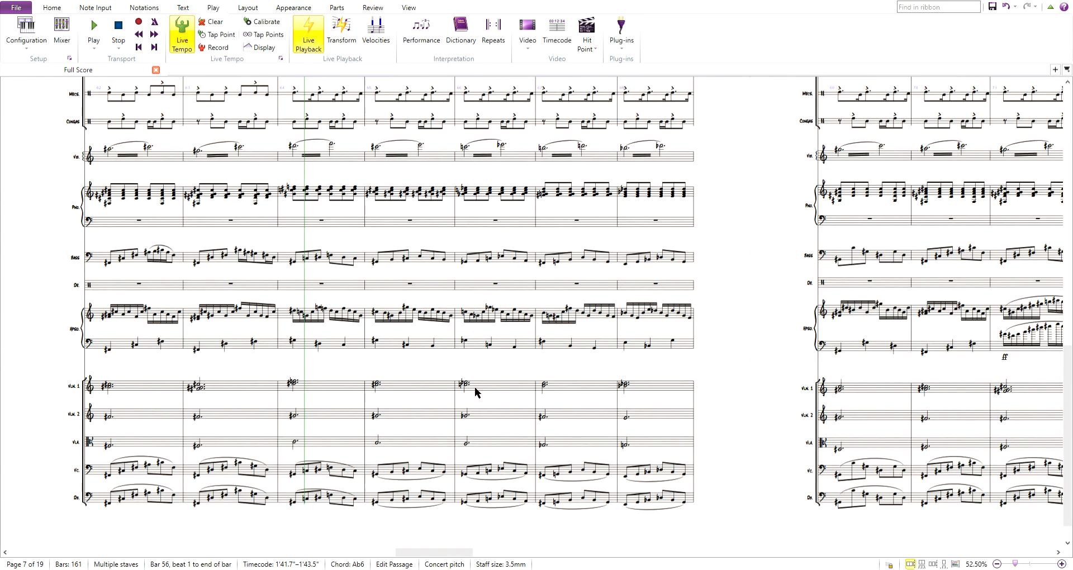
# - Select bar 56 on the upper woodwind staves, from the Flute down to the Cor Anglais
pyautogui.moveTo(32, 228); pyautogui.dragTo(755, 311)
pyautogui.moveTo(711, 131); pyautogui.dragTo(743, 352)
pyautogui.moveTo(749, 150); pyautogui.dragTo(798, 436)
pyautogui.moveTo(807, 176); pyautogui.dragTo(841, 289)
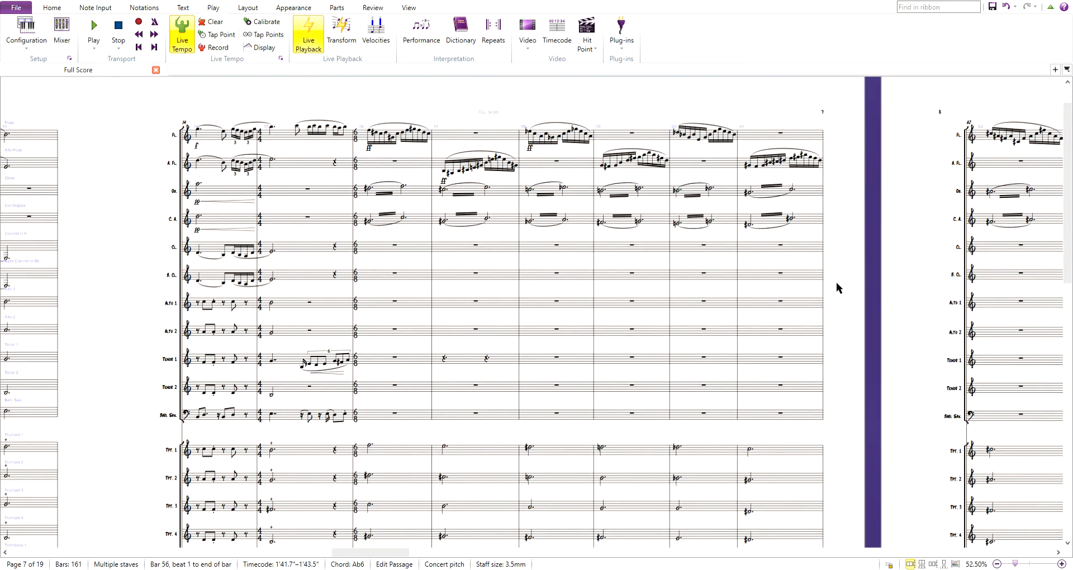
pyautogui.click(421, 165)
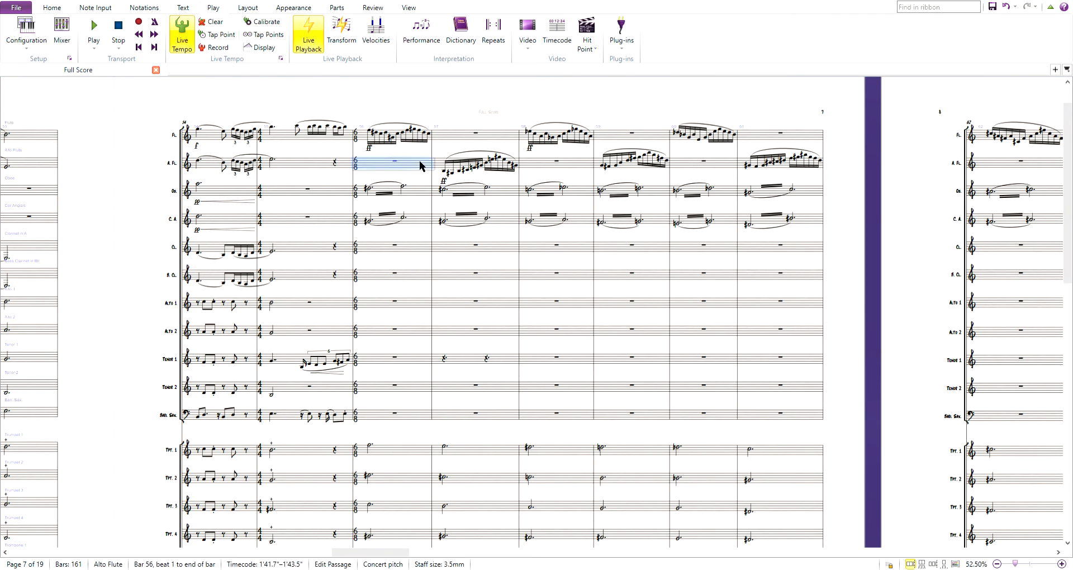
pyautogui.hotkey('shift', 'Up')
pyautogui.hotkey('shift', 'Down')
pyautogui.hotkey('shift', 'Down')
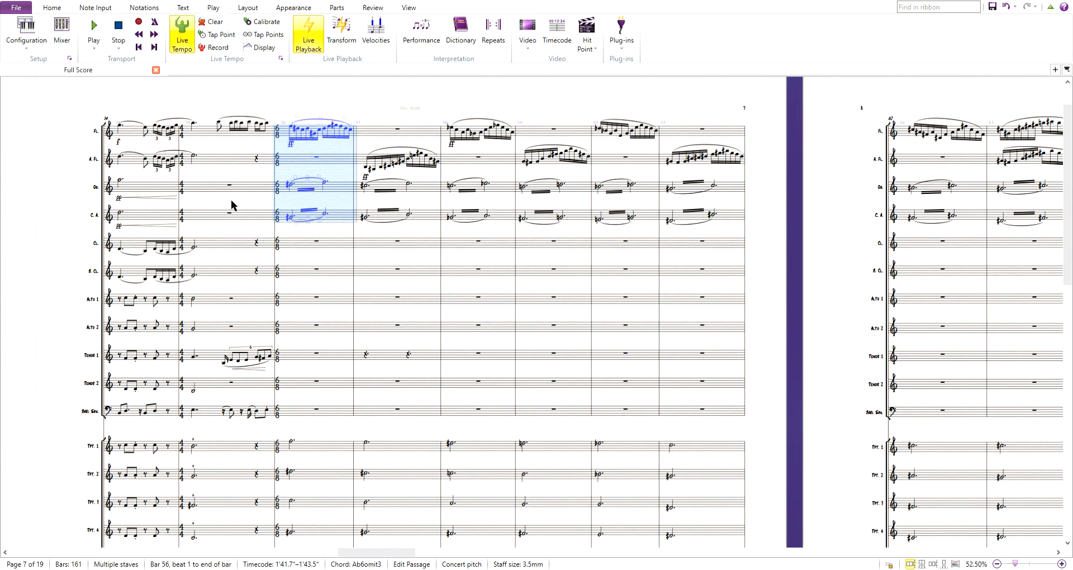
# - Rewind the playback line towards bar 56 and extend the woodwind selection in that bar down to the Baritone Sax
pyautogui.click(139, 35)
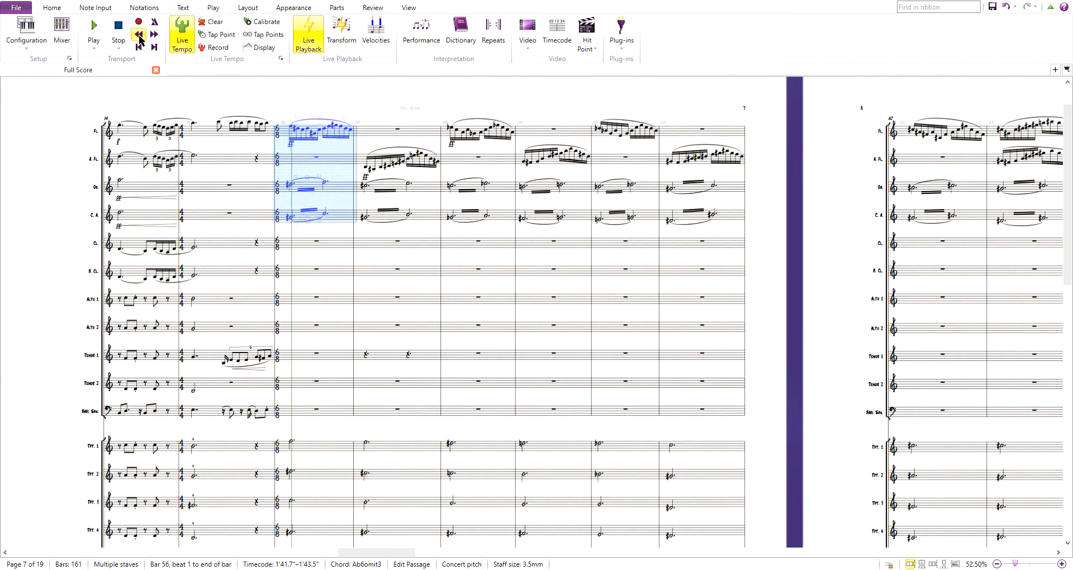
pyautogui.moveTo(830, 229); pyautogui.dragTo(658, 236)
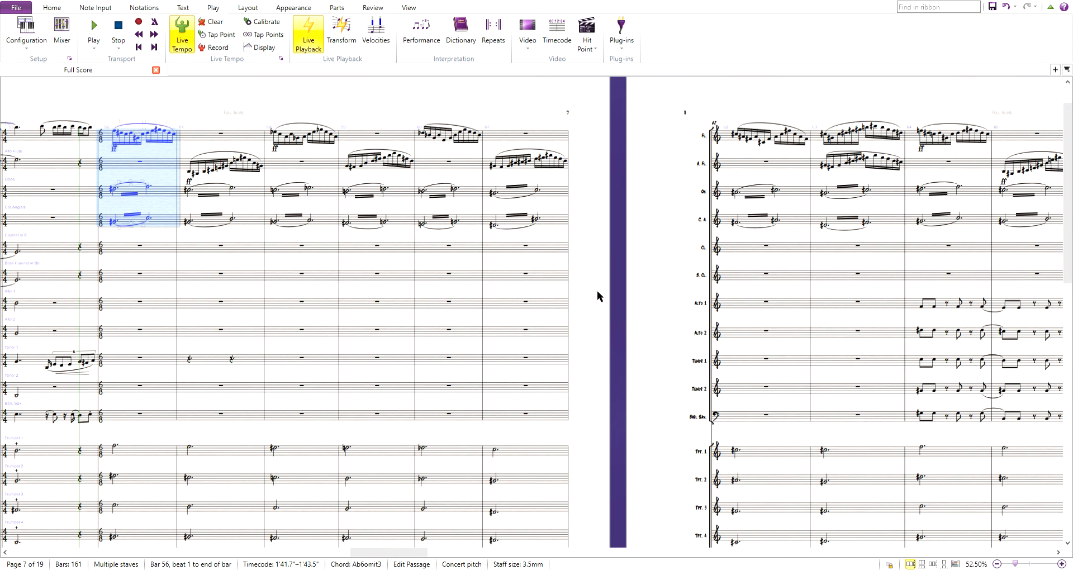
pyautogui.hotkey('shift', 'Down')
pyautogui.hotkey('shift', 'Down')
pyautogui.hotkey('shift', 'Down')
pyautogui.hotkey('shift', 'Down')
pyautogui.hotkey('shift', 'Down')
pyautogui.hotkey('shift', 'Down')
pyautogui.hotkey('shift', 'Down')
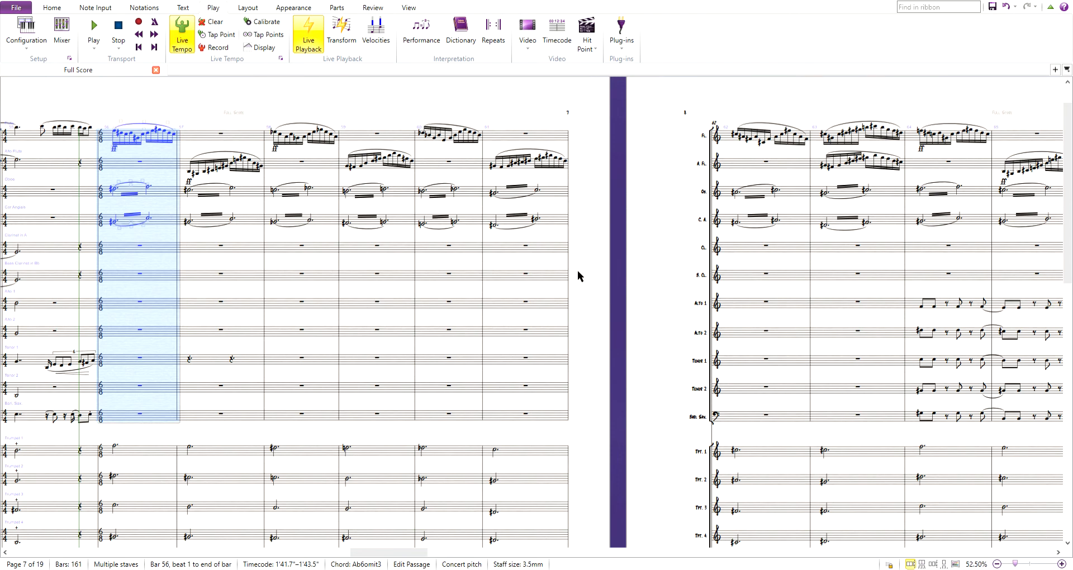
# - Compare the saxophone parts on the score's opening page with their rests from bar 56 and their entry at bar 64
pyautogui.moveTo(578, 270); pyautogui.dragTo(687, 266)
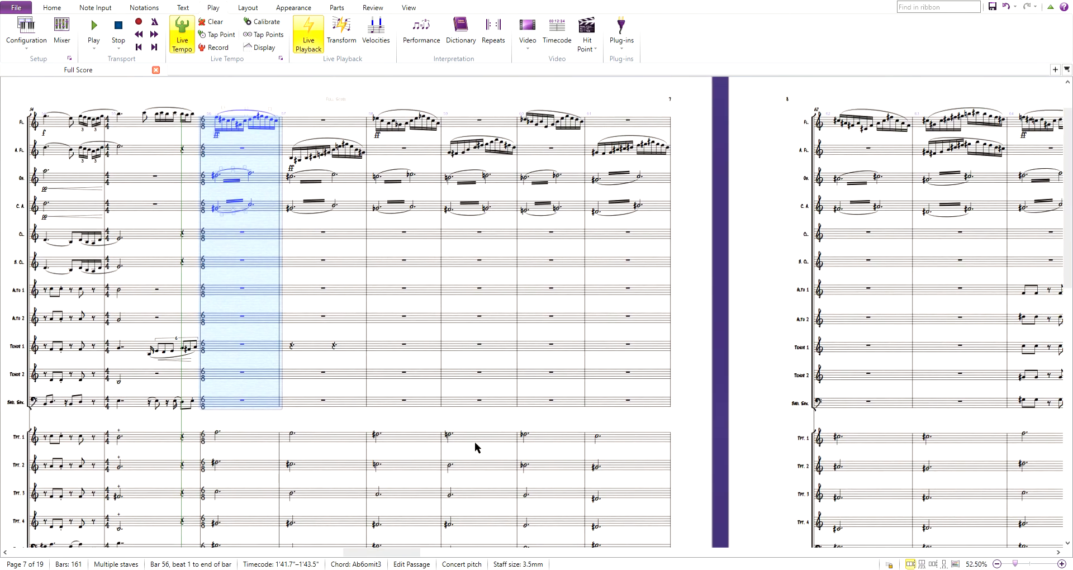
pyautogui.moveTo(382, 557); pyautogui.dragTo(49, 559)
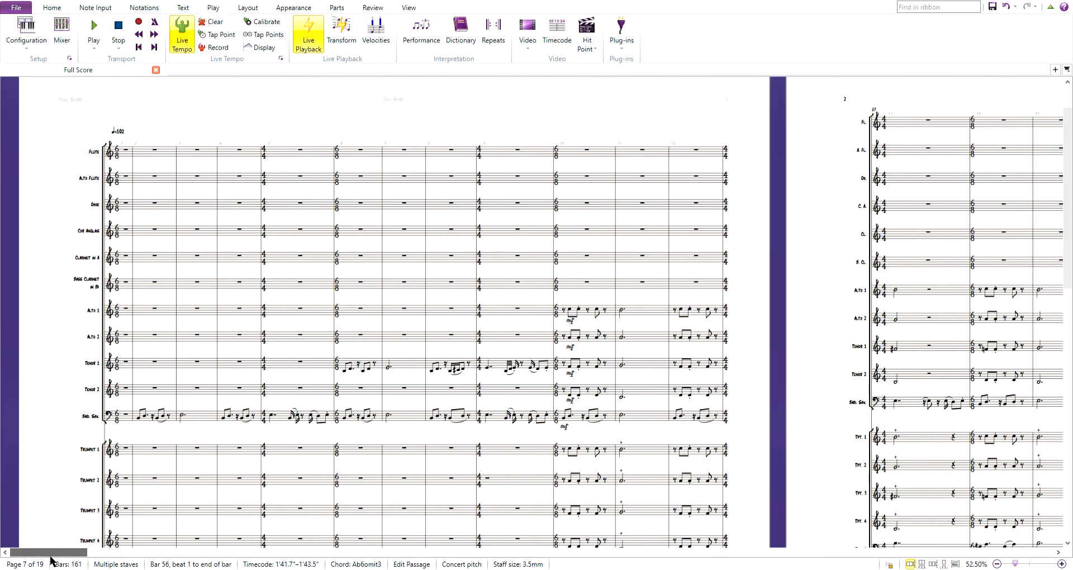
pyautogui.moveTo(61, 561); pyautogui.dragTo(371, 557)
pyautogui.hscroll(5, 391, 563)
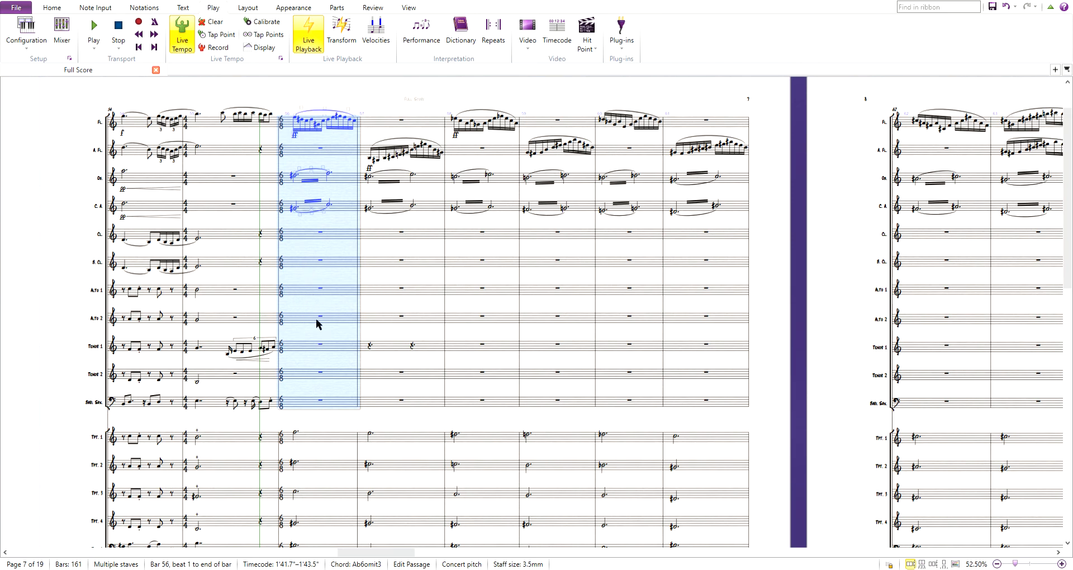
pyautogui.moveTo(839, 309); pyautogui.dragTo(514, 311)
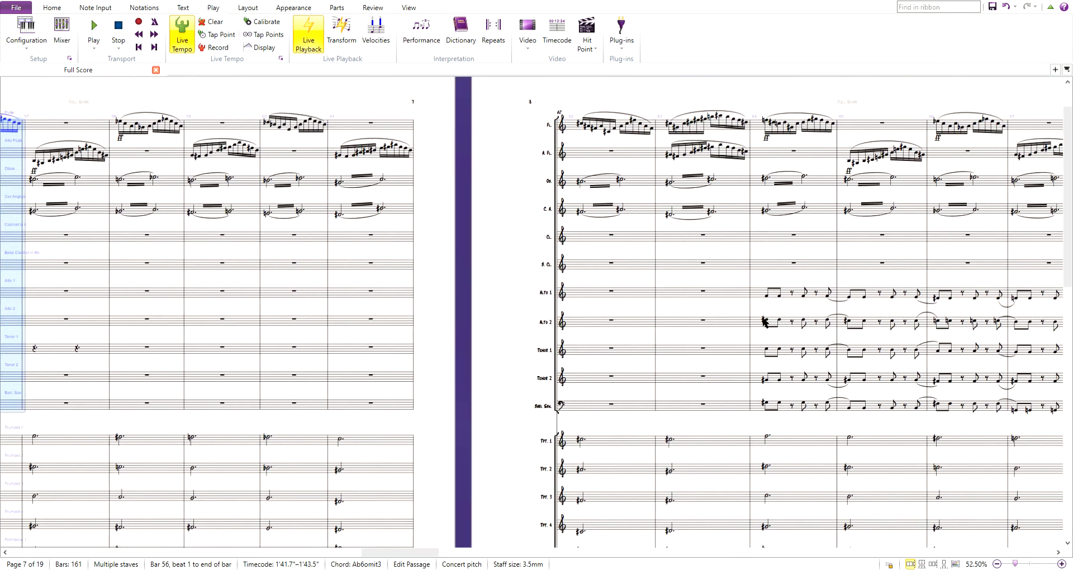
pyautogui.moveTo(425, 366); pyautogui.dragTo(517, 359)
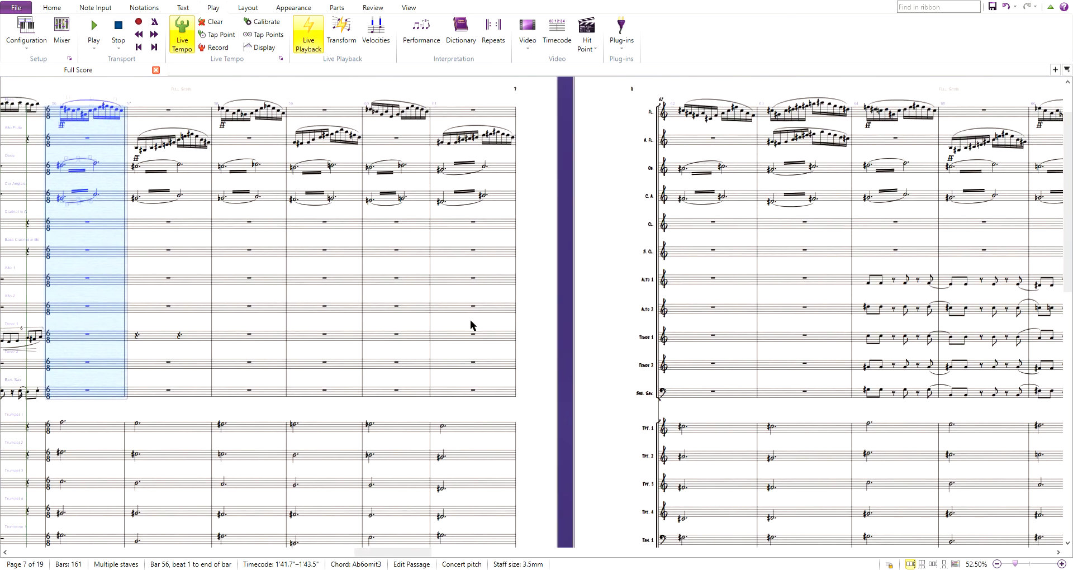
pyautogui.moveTo(553, 298); pyautogui.dragTo(552, 295)
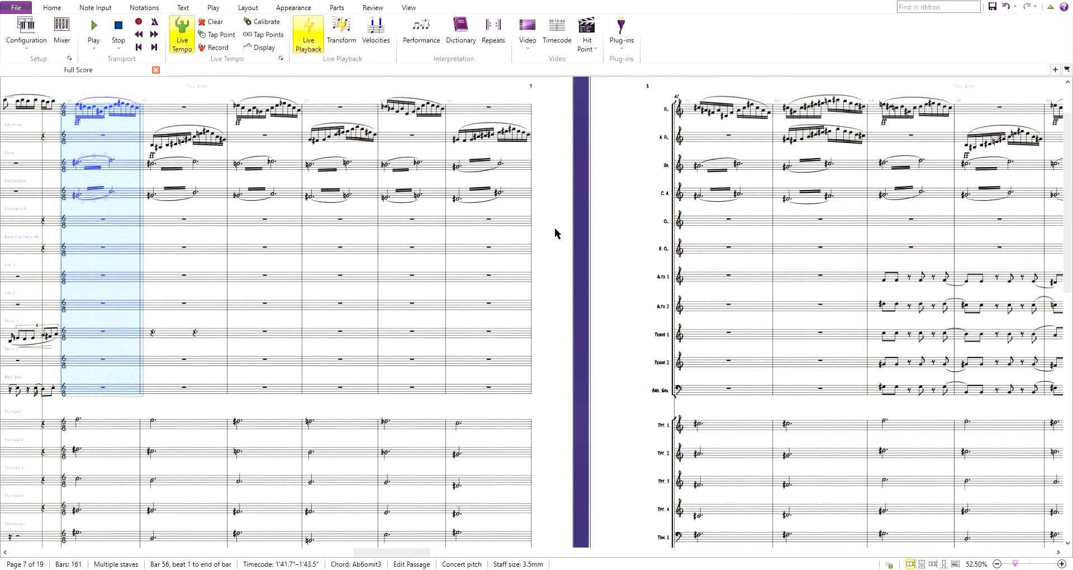
# - Play the selected woodwind and saxophone staves from bar 56 into bar 76 on page 10
pyautogui.press('space')
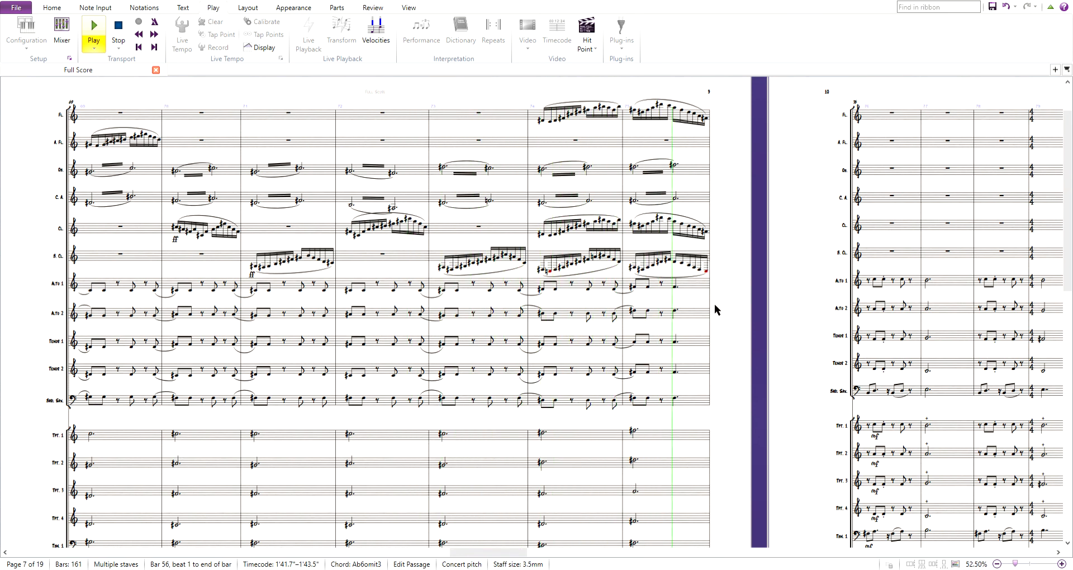
pyautogui.press('space')
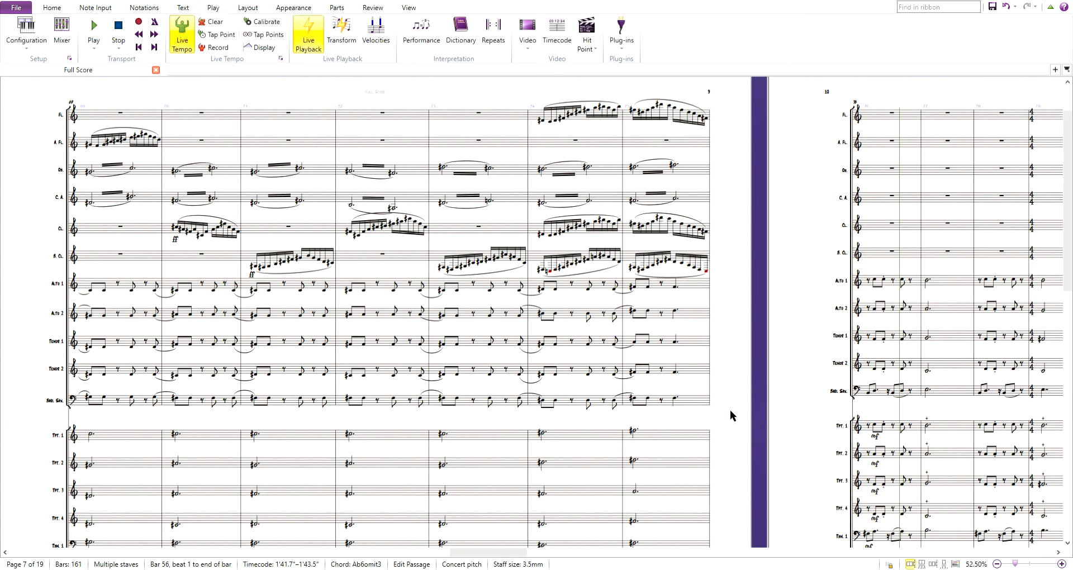
# - Rewind the playback line to the end of bar 75 and play the start of bar 76
pyautogui.moveTo(721, 377); pyautogui.dragTo(1035, 282)
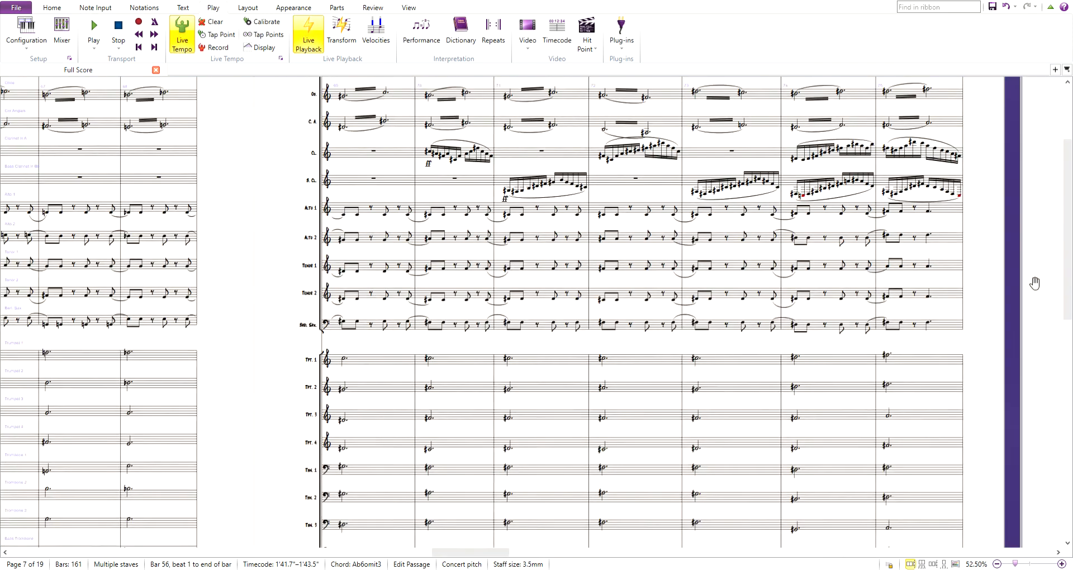
pyautogui.moveTo(316, 335); pyautogui.dragTo(15, 292)
pyautogui.click(137, 35)
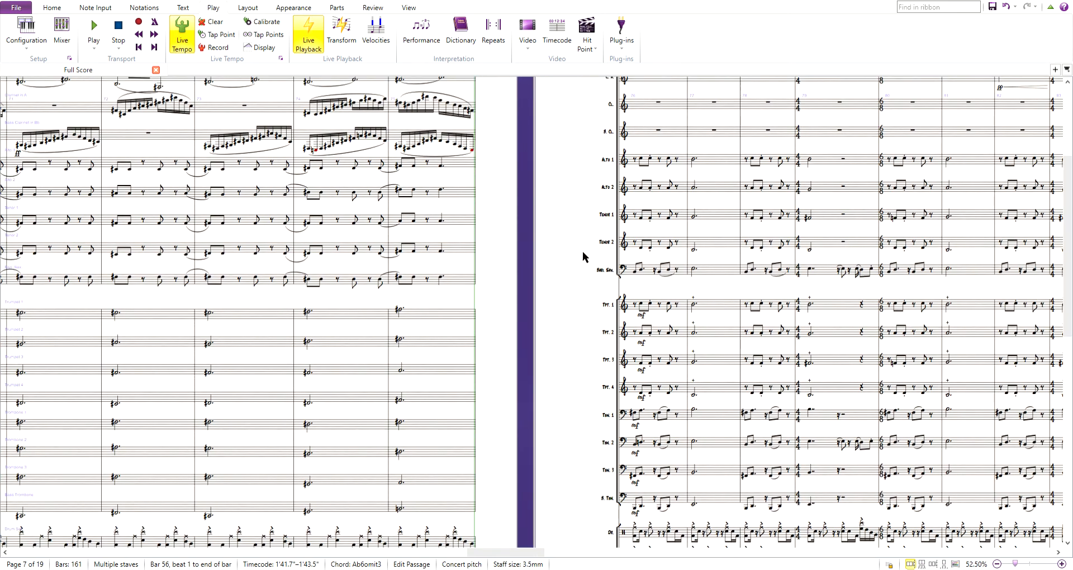
pyautogui.press('space')
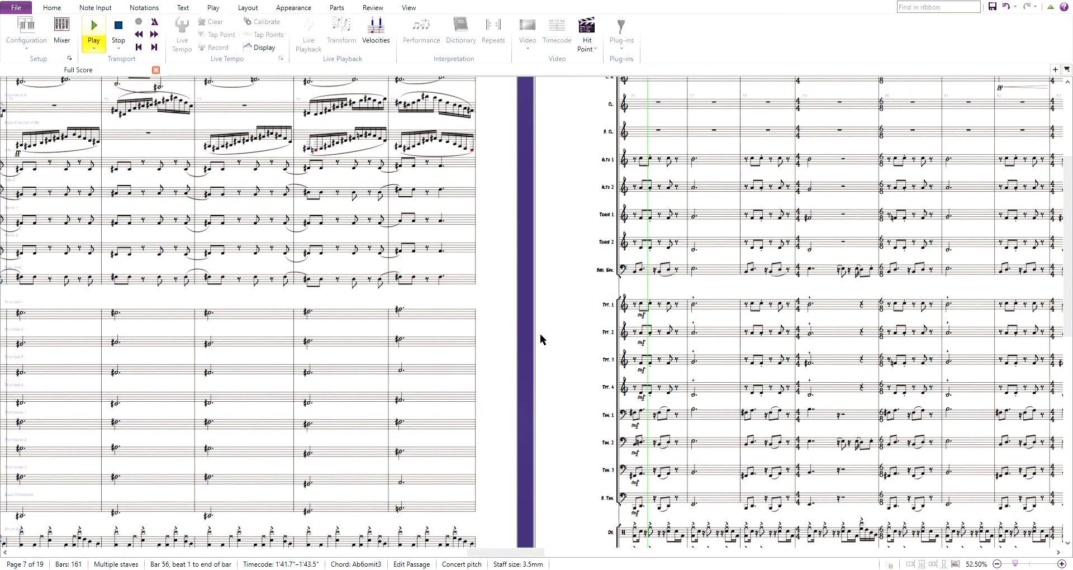
pyautogui.press('space')
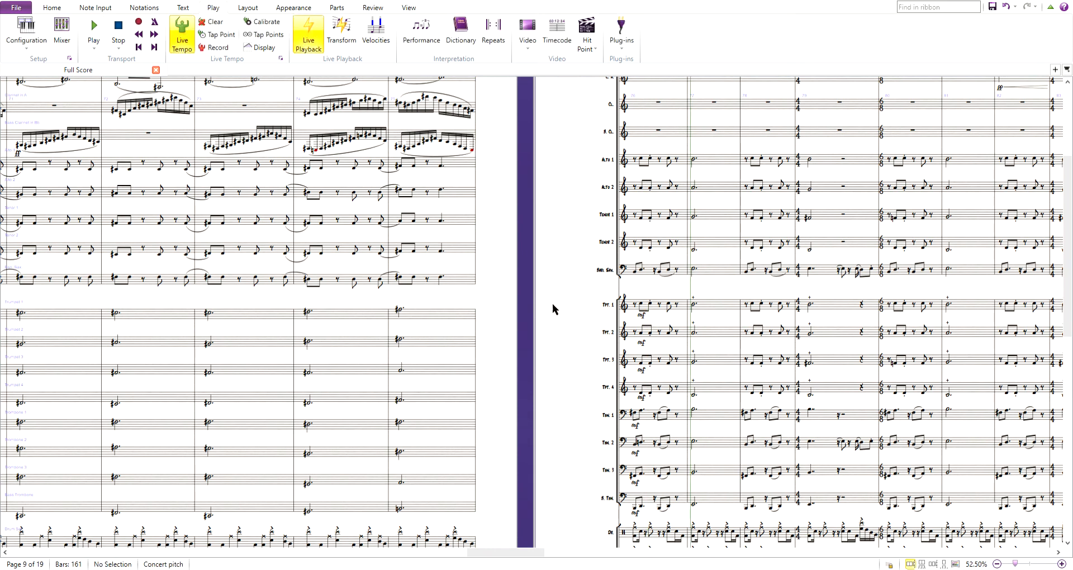
# - Rewind the playback line to the end of bar 75 and zoom the score out to 32.50%
pyautogui.click(139, 36)
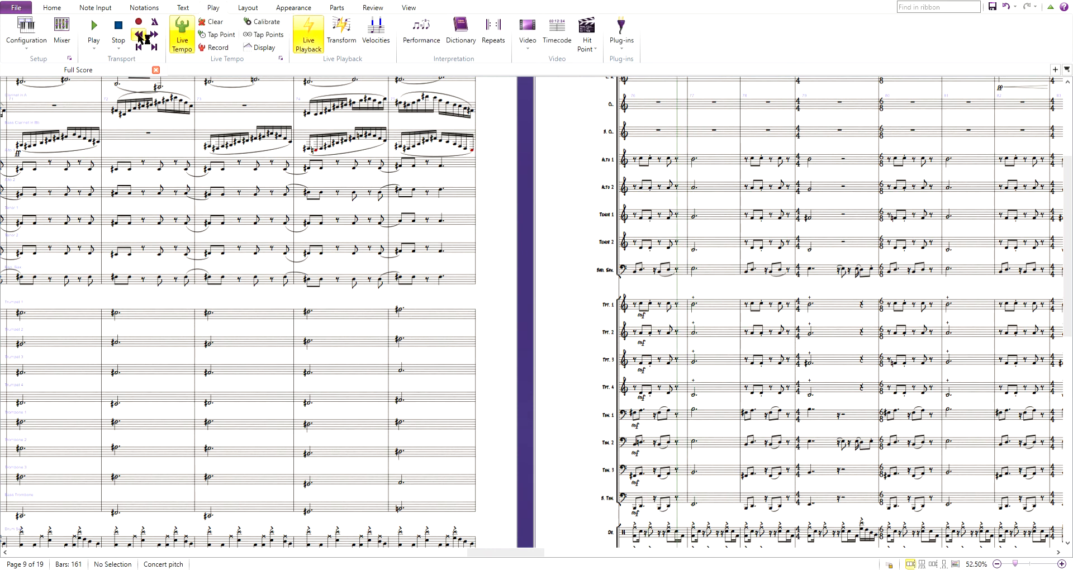
pyautogui.click(139, 36)
pyautogui.click(139, 36)
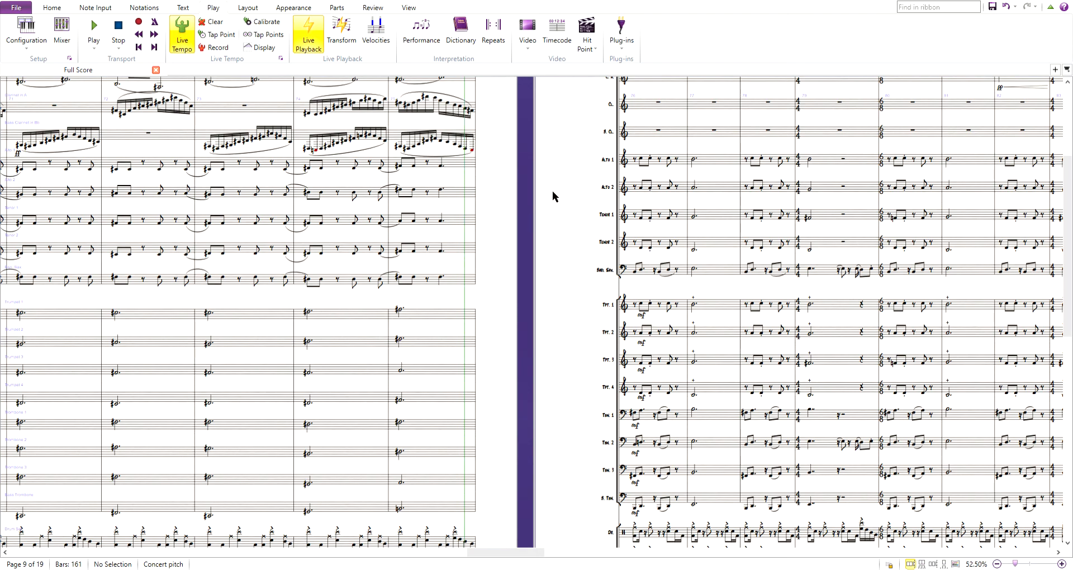
pyautogui.moveTo(564, 188); pyautogui.dragTo(263, 399)
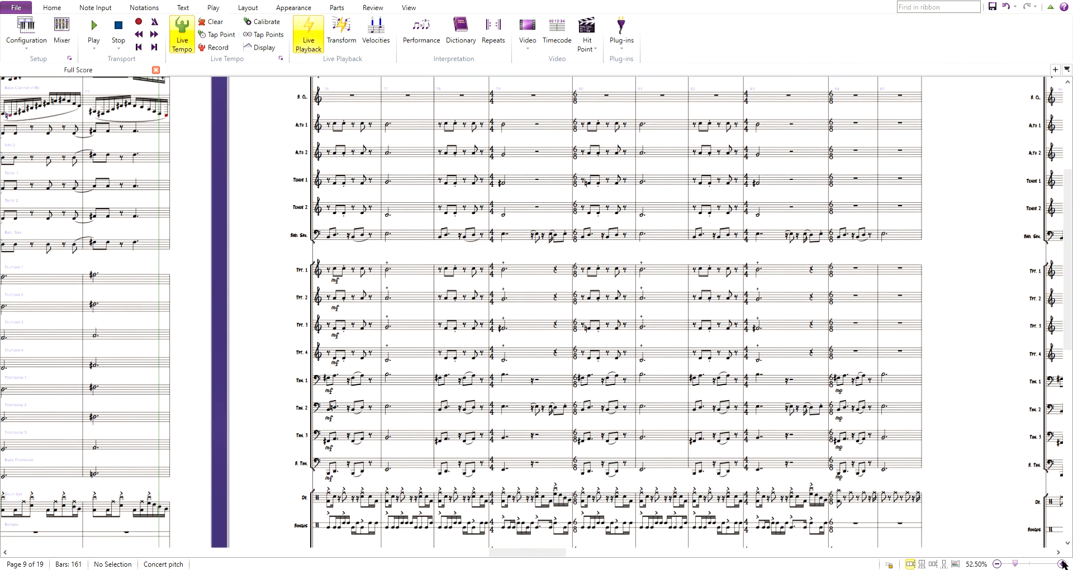
pyautogui.click(998, 565)
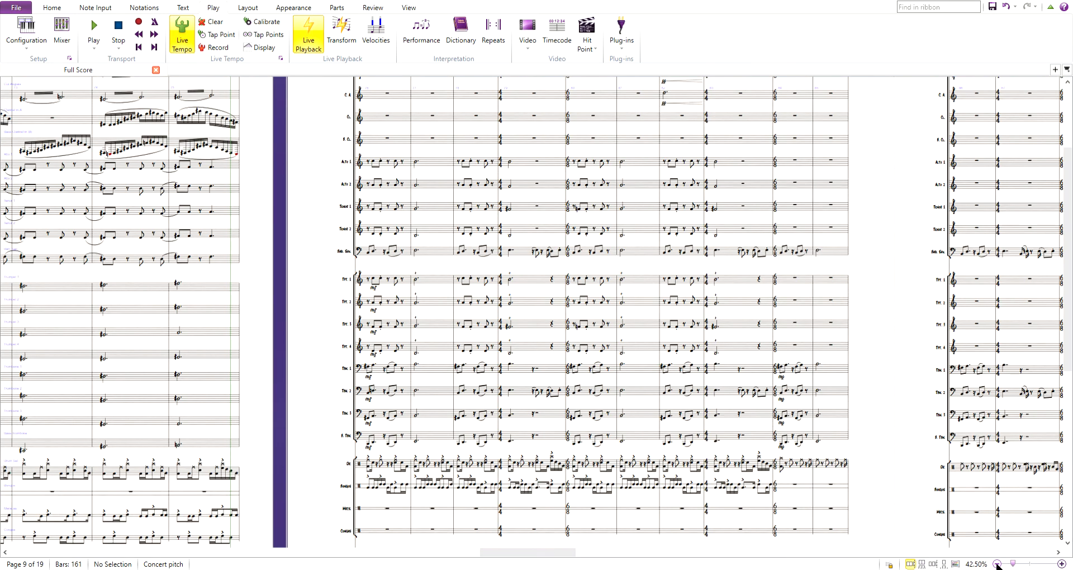
pyautogui.moveTo(310, 321); pyautogui.dragTo(258, 277)
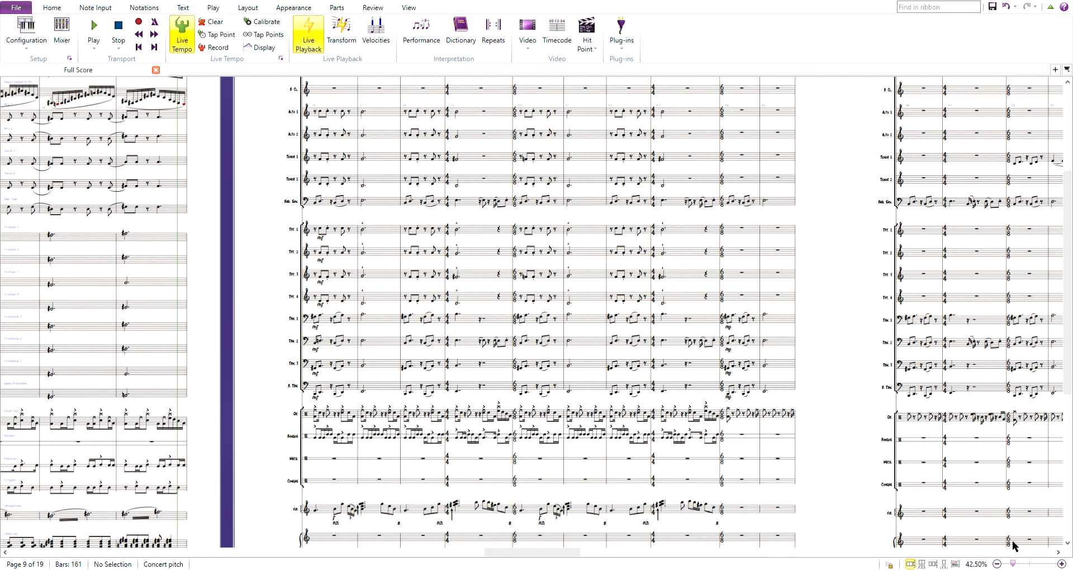
pyautogui.click(997, 565)
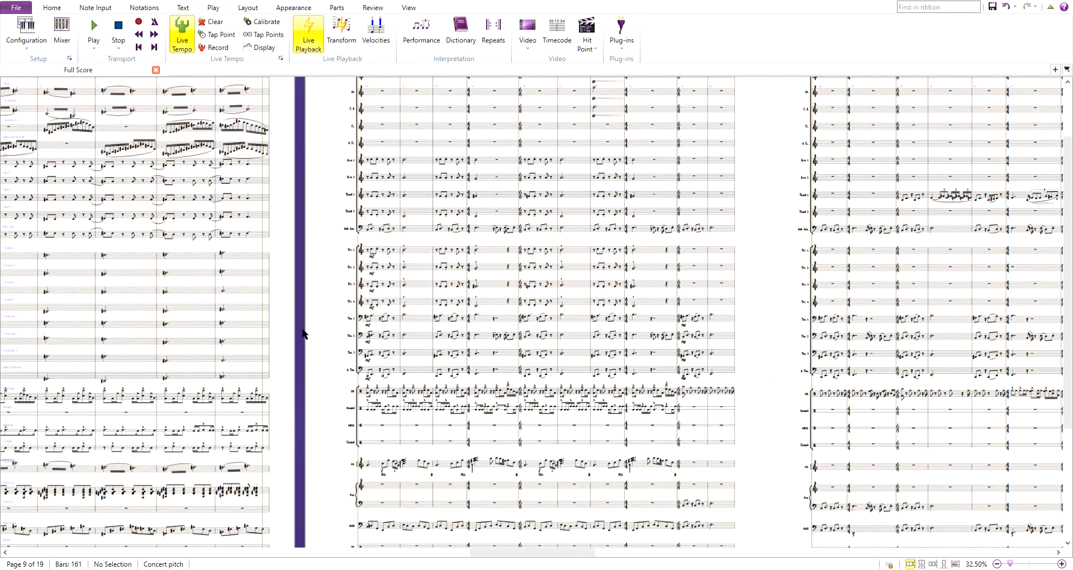
pyautogui.moveTo(317, 323); pyautogui.dragTo(300, 311)
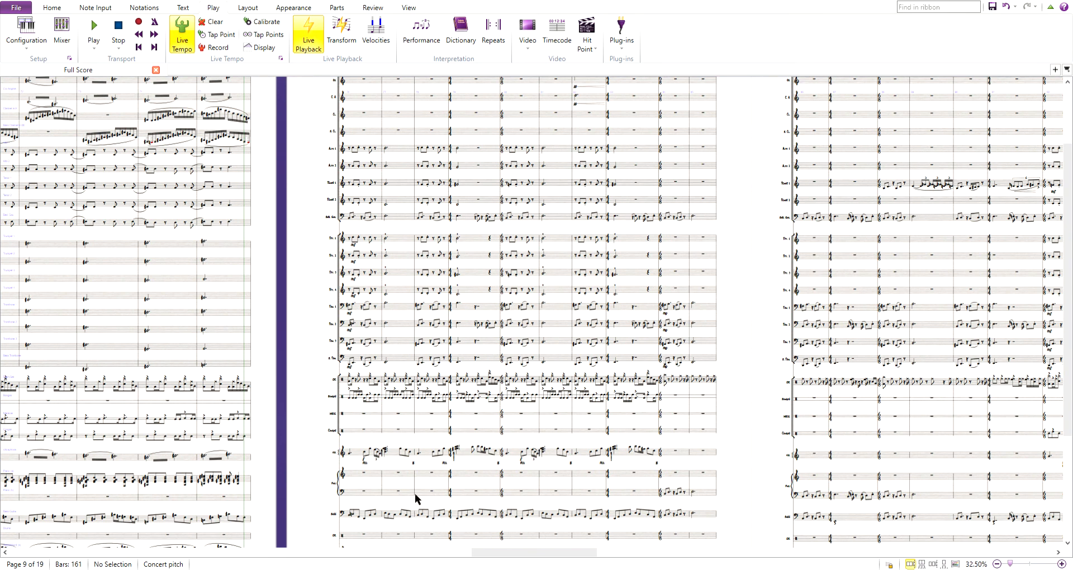
# - Survey page 10 down to the string staves, and play the full score from bar 76 to near the end of that page
pyautogui.scroll(-2, 312, 502)
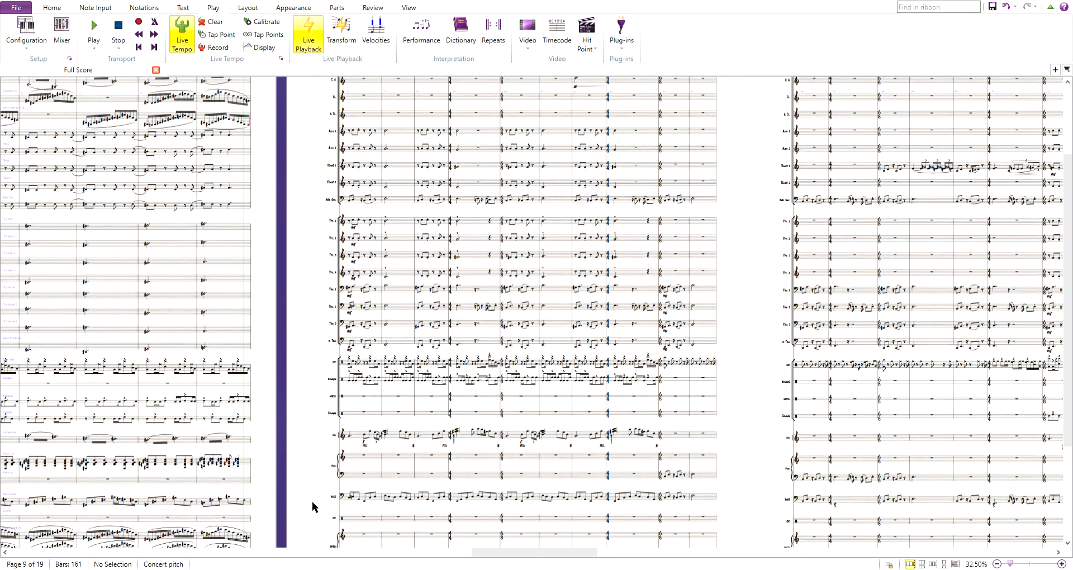
pyautogui.scroll(1, 310, 513)
pyautogui.scroll(-6, 290, 463)
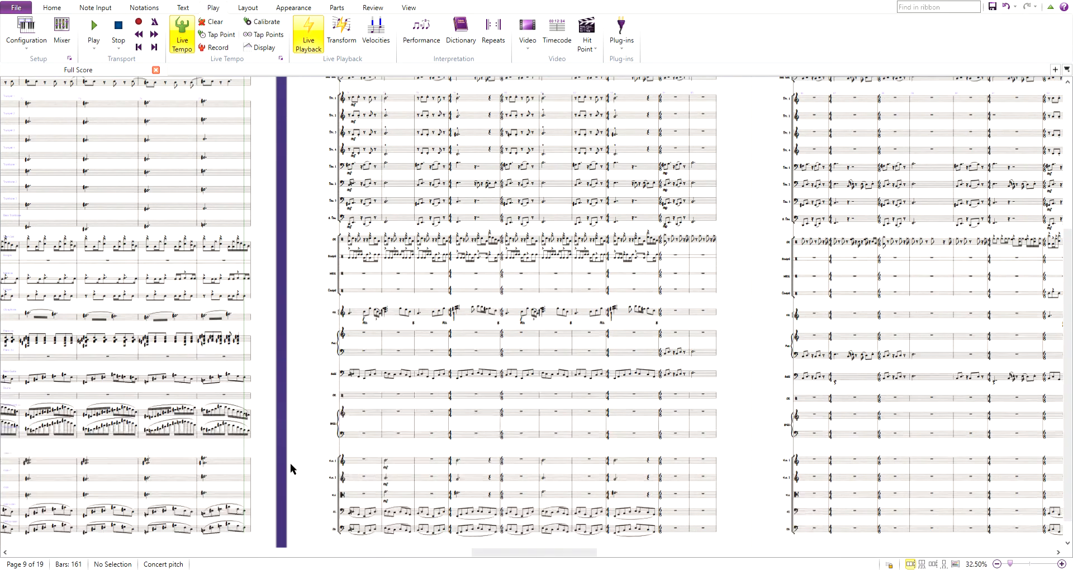
pyautogui.scroll(4, 311, 393)
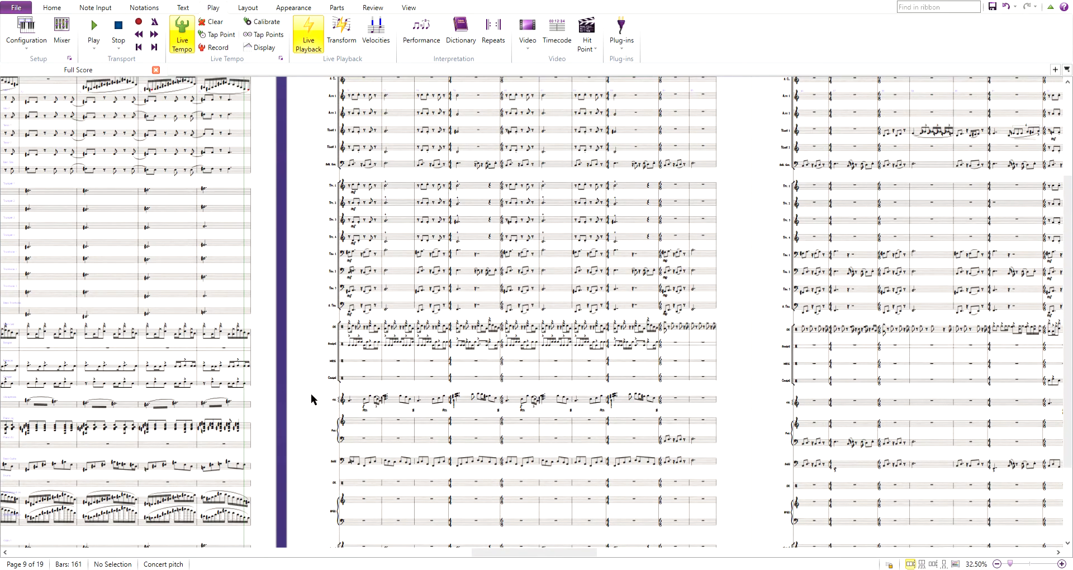
pyautogui.press('space')
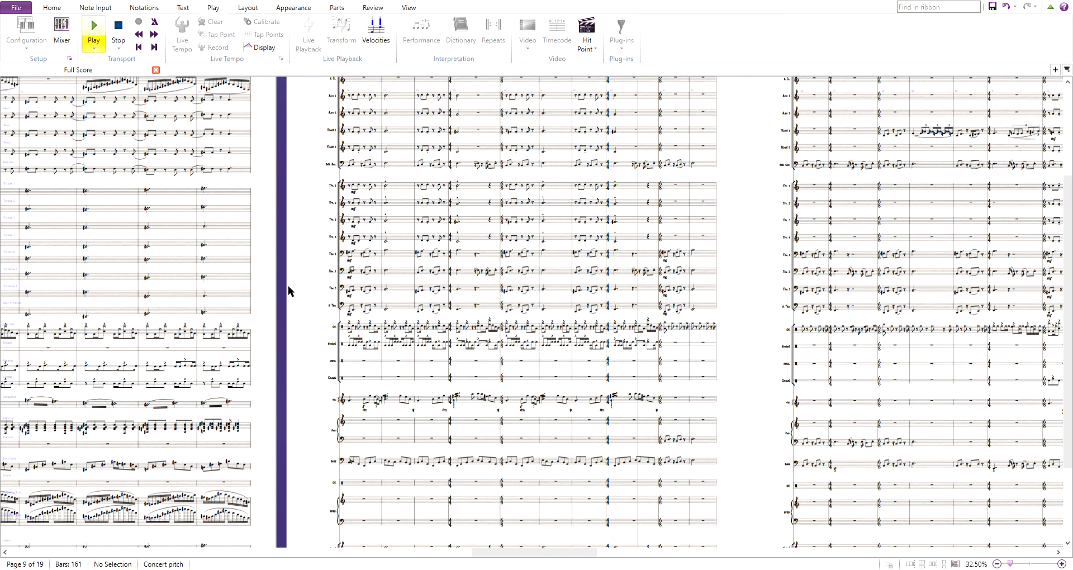
pyautogui.press('space')
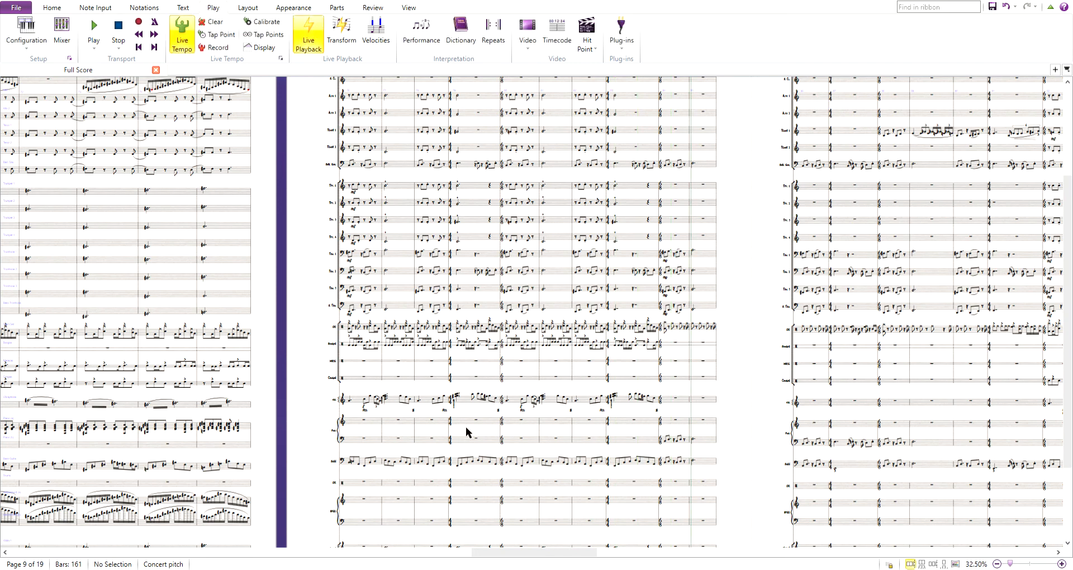
# - Return to page 7, set the playback line at the end of bar 55 and play the full score into bar 62
pyautogui.moveTo(541, 554); pyautogui.dragTo(364, 561)
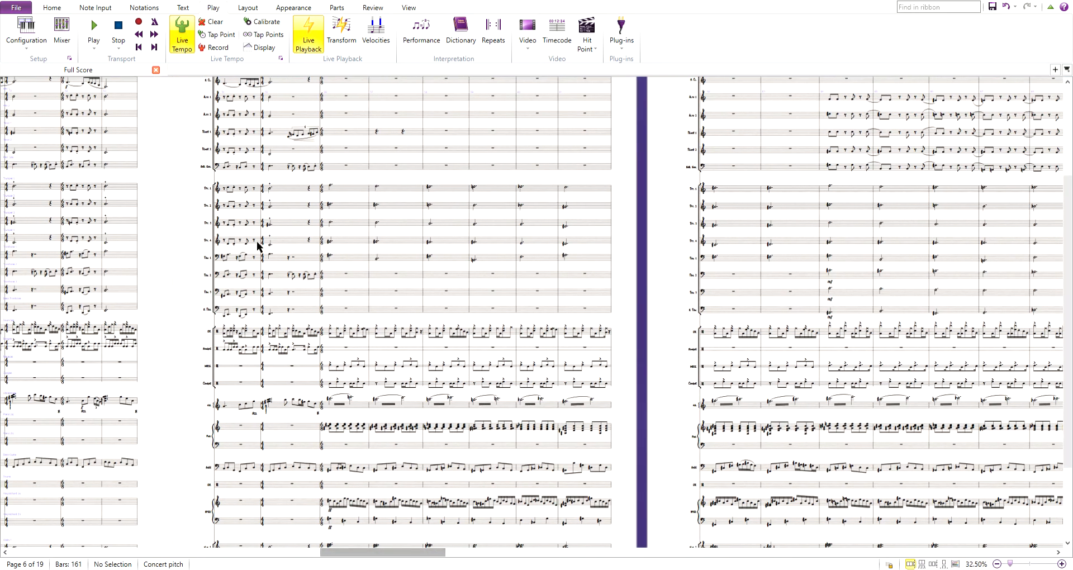
pyautogui.click(138, 35)
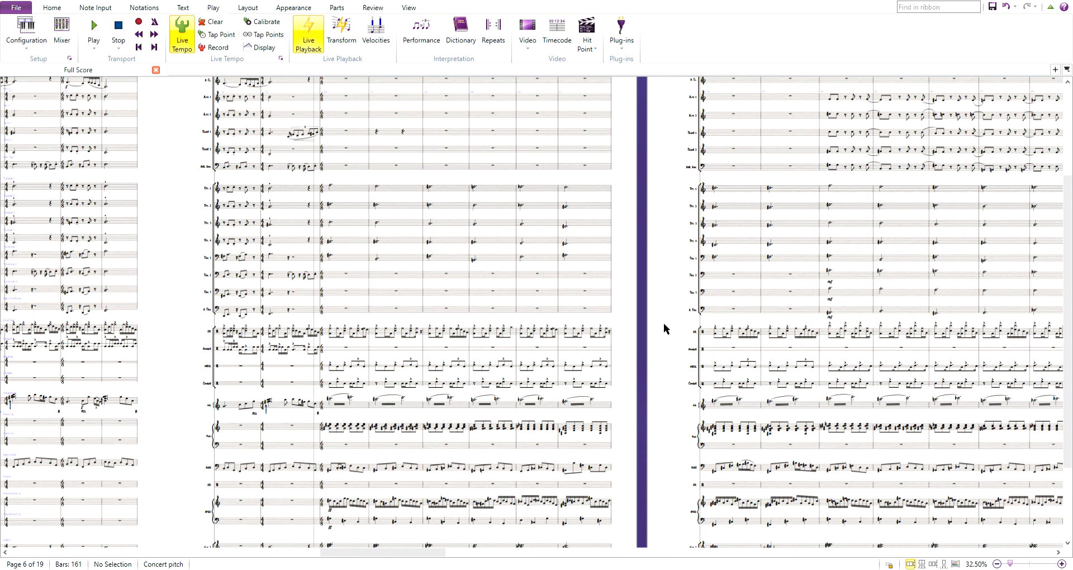
pyautogui.moveTo(671, 277); pyautogui.dragTo(653, 161)
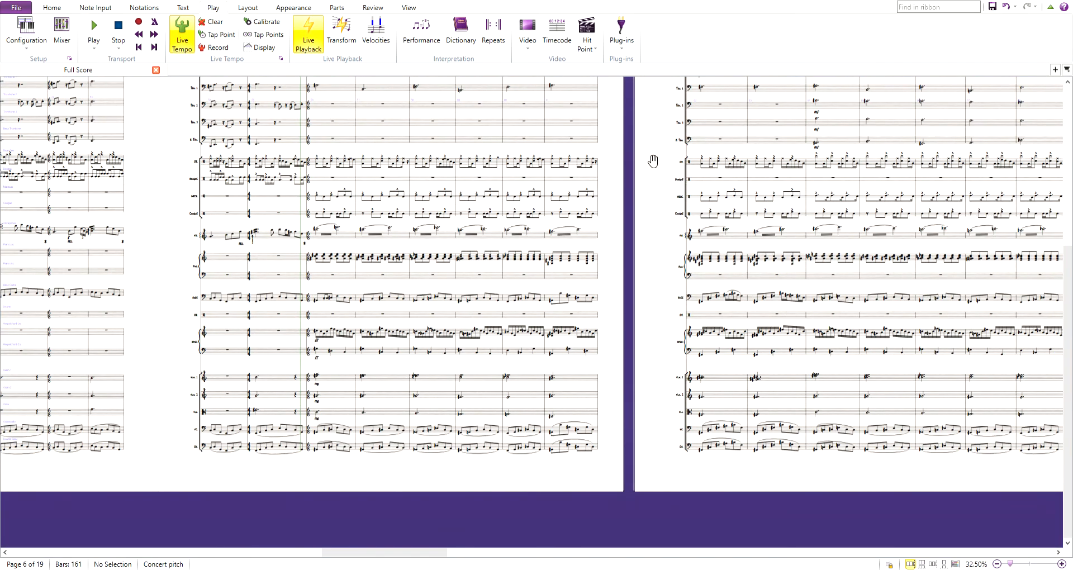
pyautogui.moveTo(603, 307); pyautogui.dragTo(558, 535)
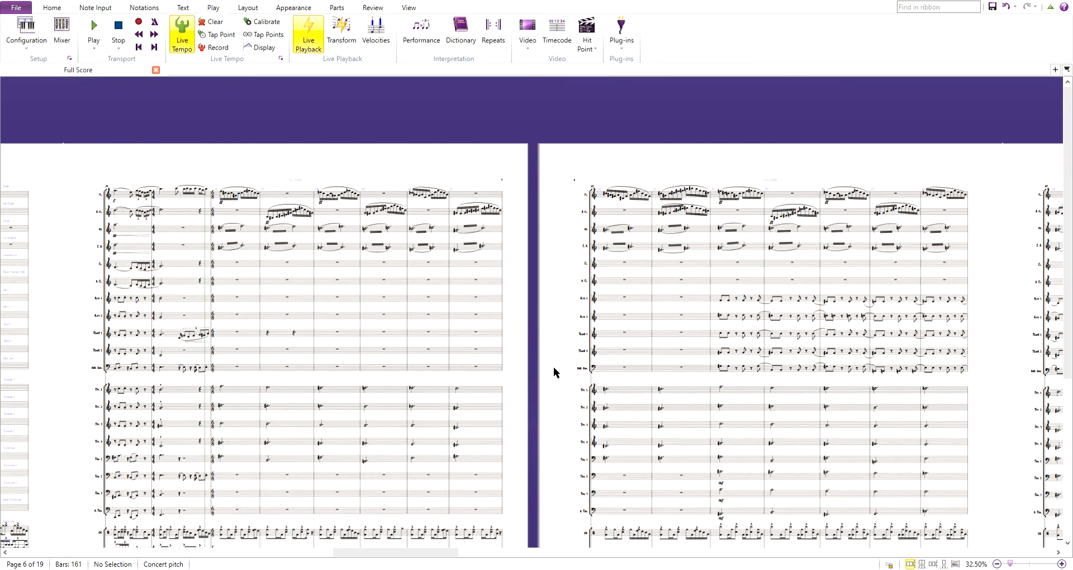
pyautogui.moveTo(200, 160); pyautogui.dragTo(189, 52)
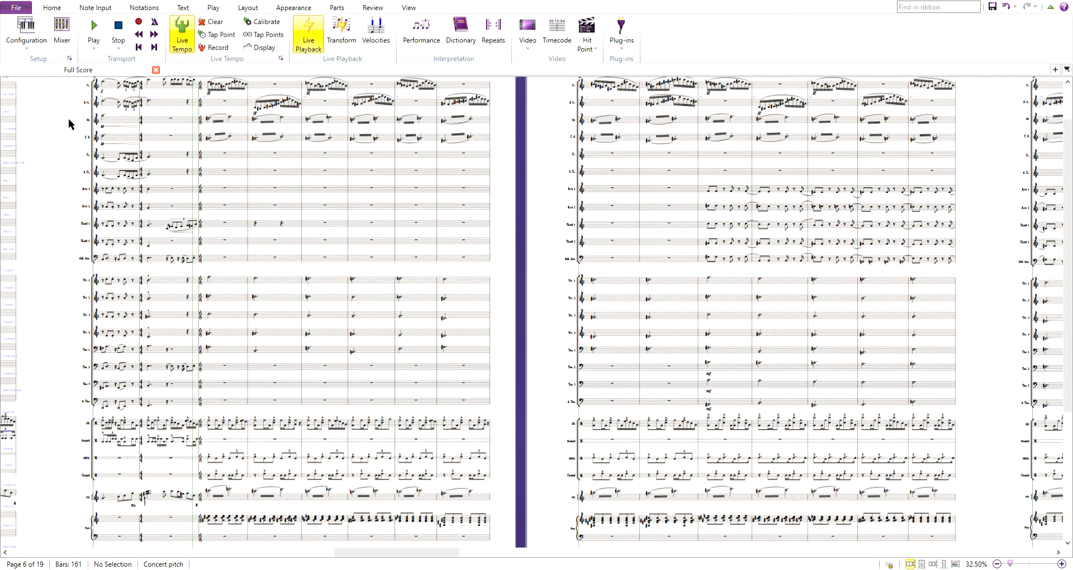
pyautogui.moveTo(61, 123); pyautogui.dragTo(51, 123)
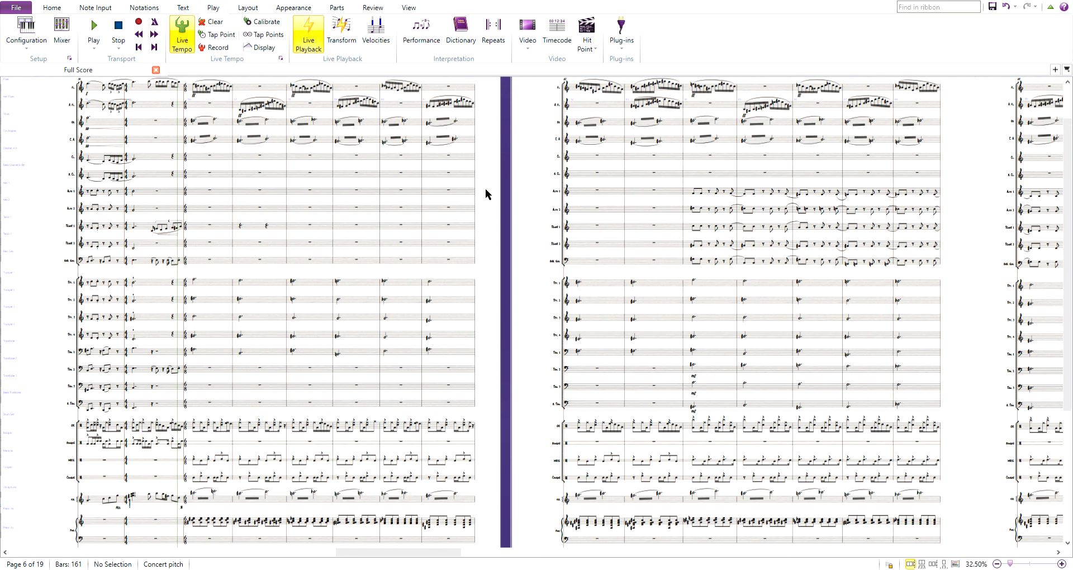
pyautogui.press('space')
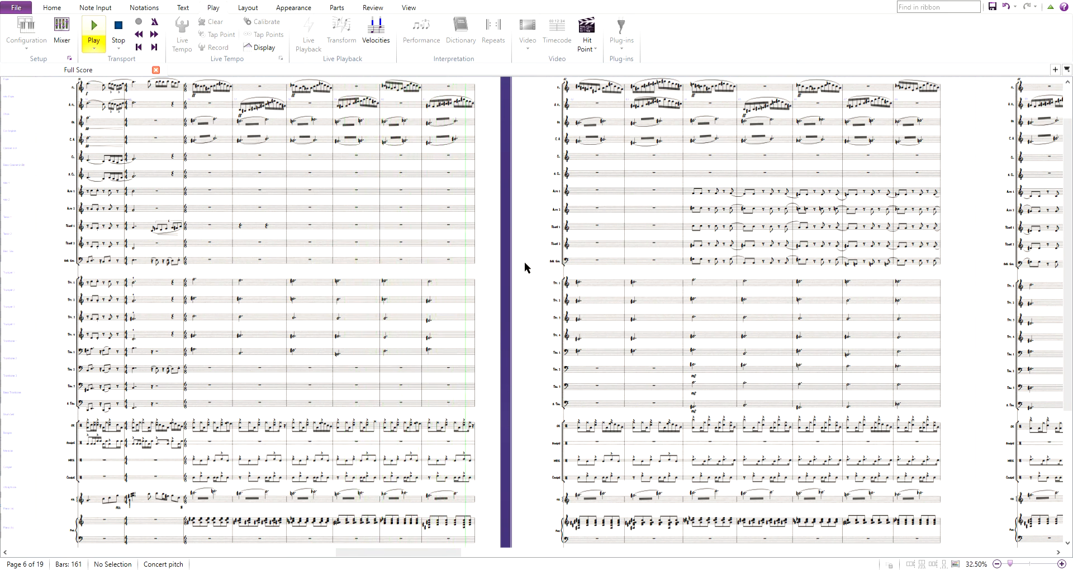
pyautogui.press('space')
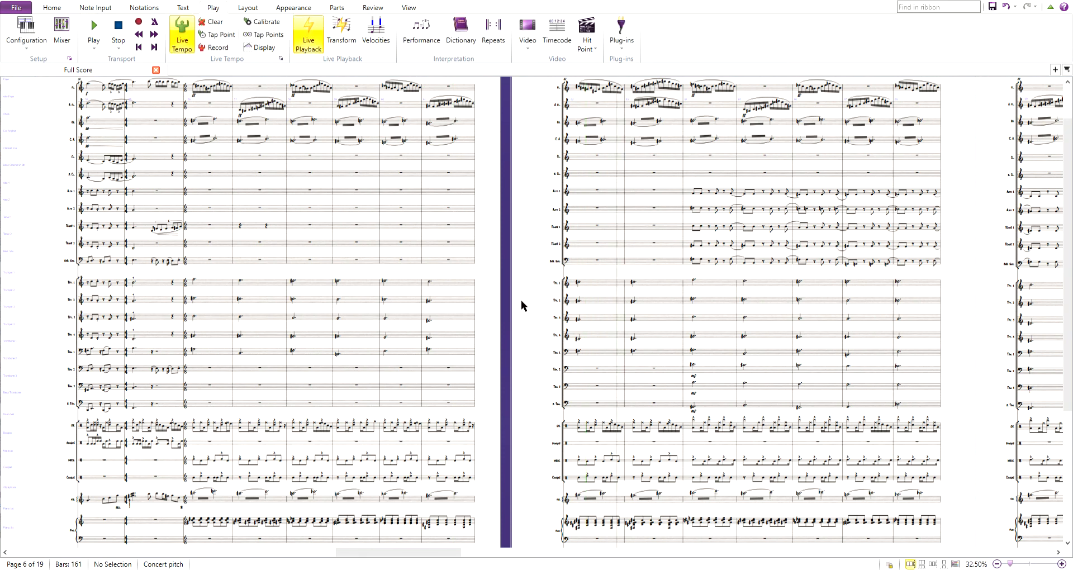
# - Select bar 57 on all staves from the Flute down to the lower piano staff
pyautogui.moveTo(523, 303); pyautogui.dragTo(663, 216)
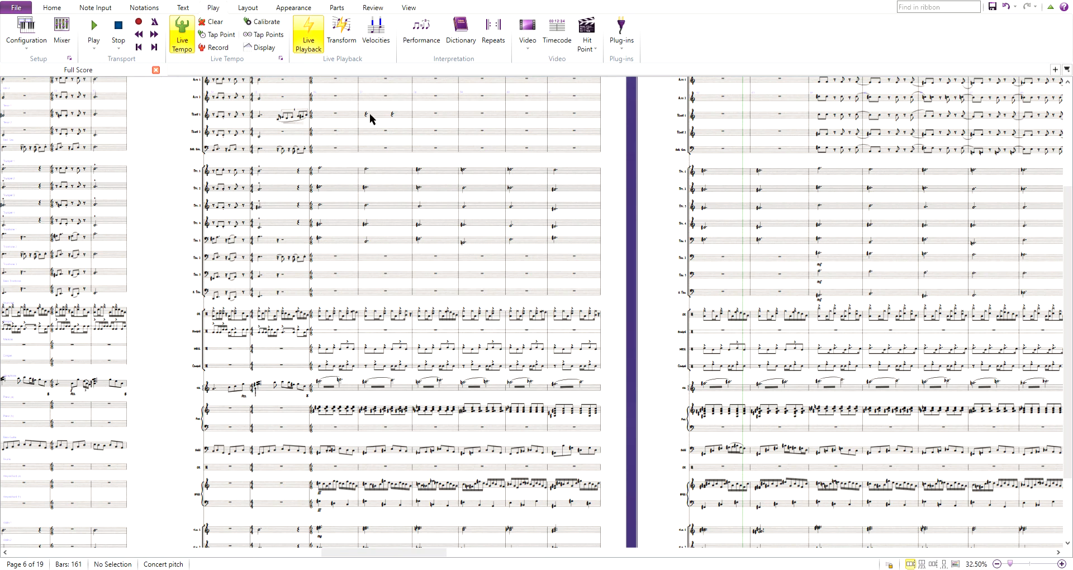
pyautogui.scroll(4, 345, 170)
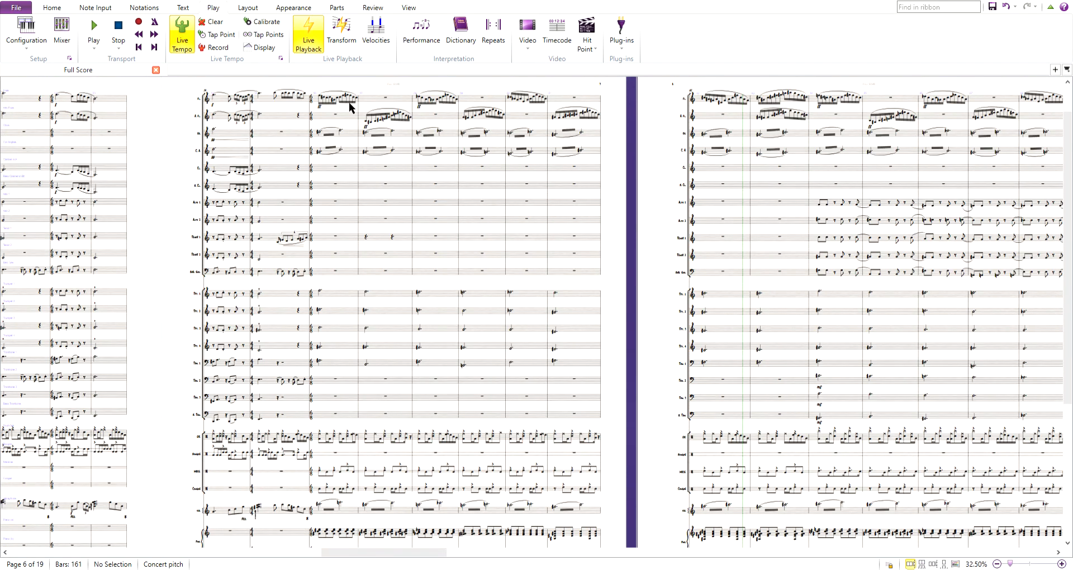
pyautogui.click(363, 103)
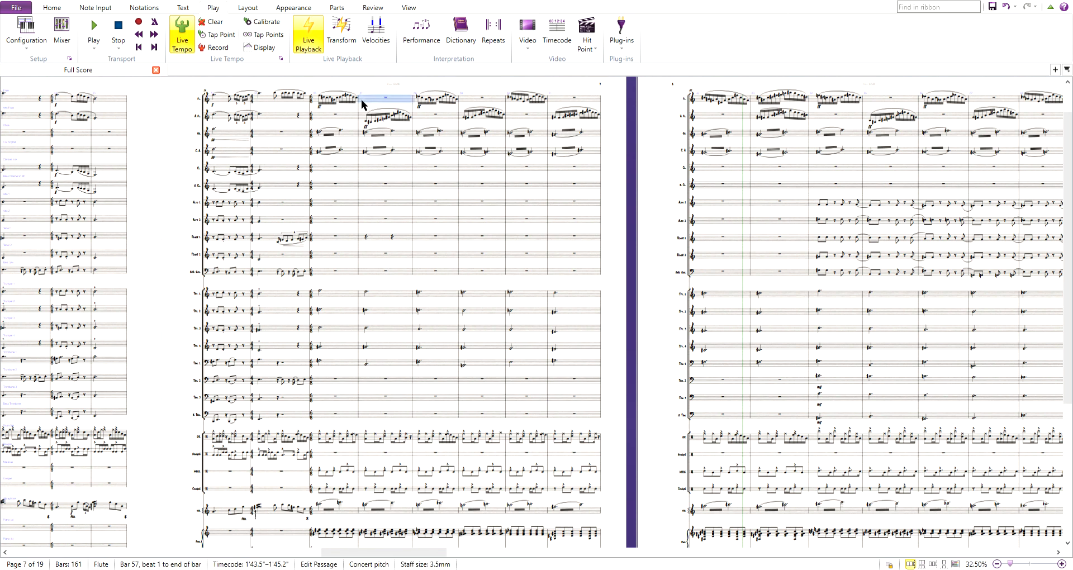
pyautogui.hotkey('shift', 'Down')
pyautogui.hotkey('shift', 'Down')
pyautogui.hotkey('shift', 'Down')
pyautogui.hotkey('shift', 'Down')
pyautogui.hotkey('shift', 'Down')
pyautogui.hotkey('shift', 'Down')
pyautogui.hotkey('shift', 'Down')
pyautogui.hotkey('shift', 'Down')
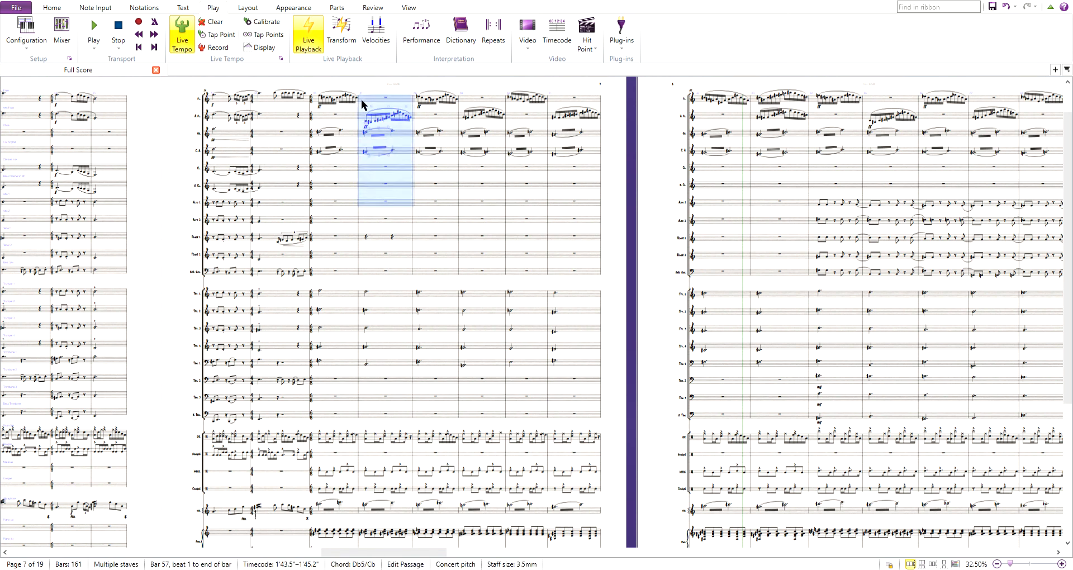
pyautogui.hotkey('shift', 'Down')
pyautogui.hotkey('shift', 'Down')
pyautogui.hotkey('shift', 'Down')
pyautogui.hotkey('shift', 'Down')
pyautogui.hotkey('shift', 'Down')
pyautogui.hotkey('shift', 'Down')
pyautogui.hotkey('shift', 'Down')
pyautogui.hotkey('shift', 'Down')
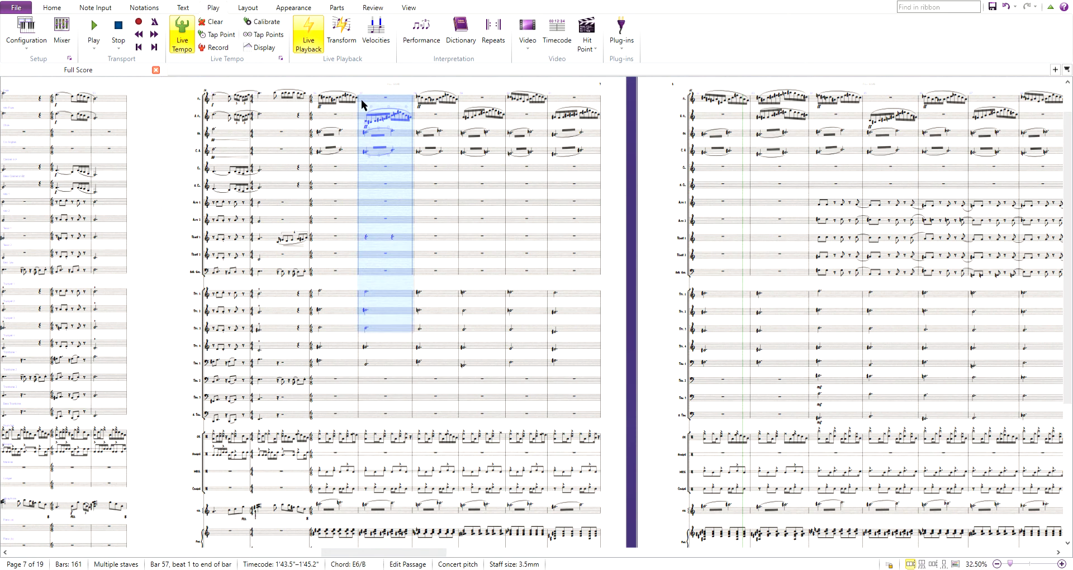
pyautogui.hotkey('shift', 'Down')
pyautogui.hotkey('shift', 'Down')
pyautogui.hotkey('shift', 'Down')
pyautogui.hotkey('shift', 'Down')
pyautogui.hotkey('shift', 'Down')
pyautogui.hotkey('shift', 'Down')
pyautogui.hotkey('shift', 'Down')
pyautogui.hotkey('shift', 'Down')
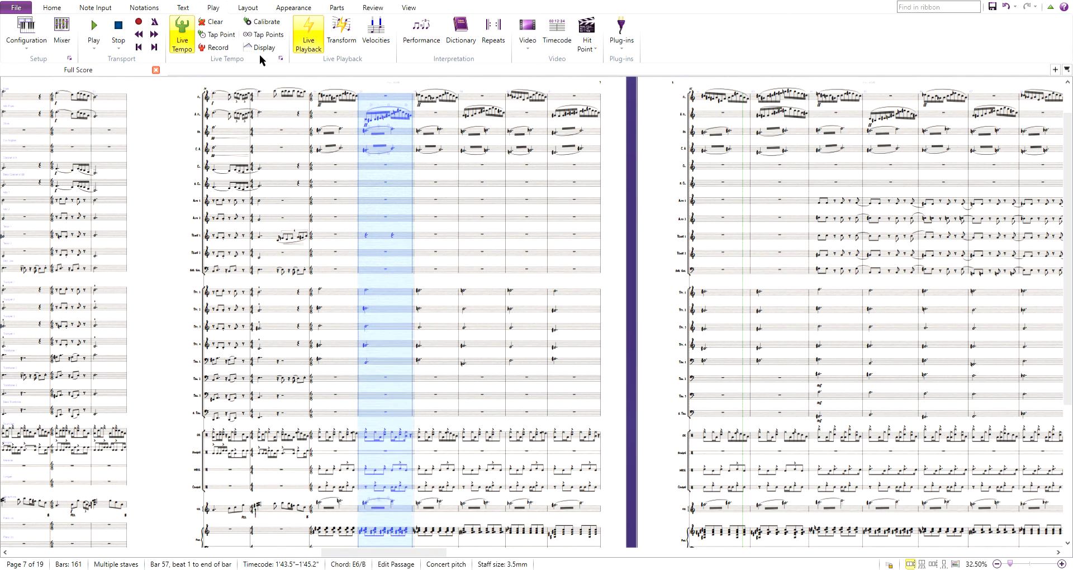
# - Play the score from the end of bar 55 into bar 76, clearing the bar 57 selection during playback
pyautogui.scroll(-1, 144, 84)
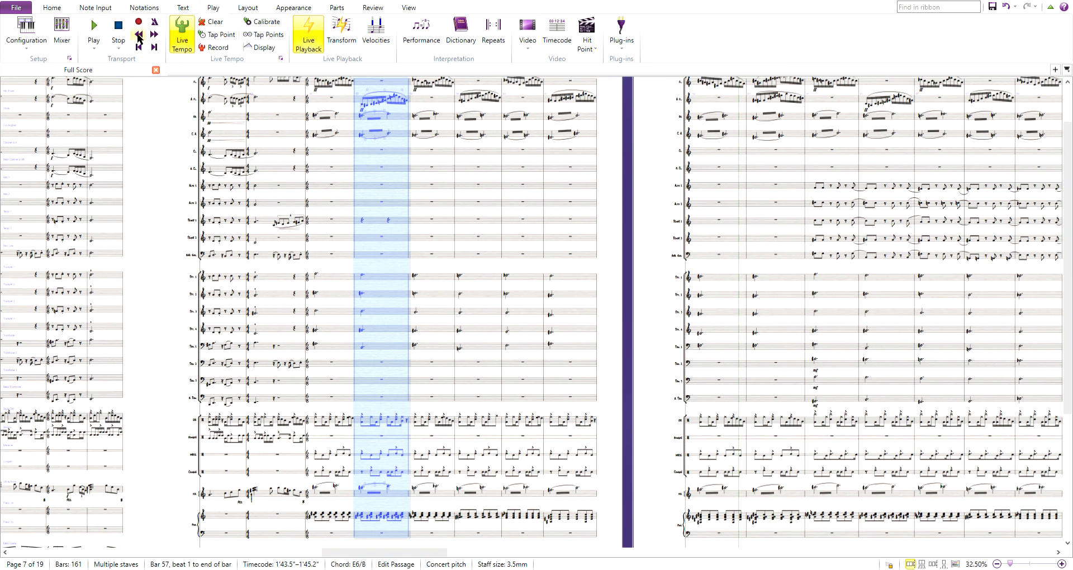
pyautogui.click(139, 35)
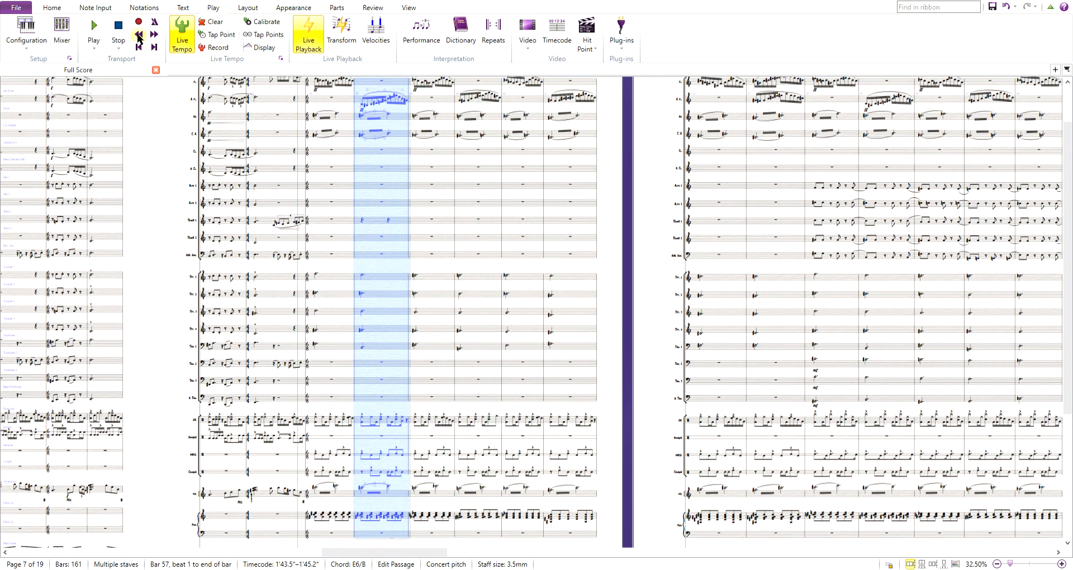
pyautogui.click(155, 35)
pyautogui.press('space')
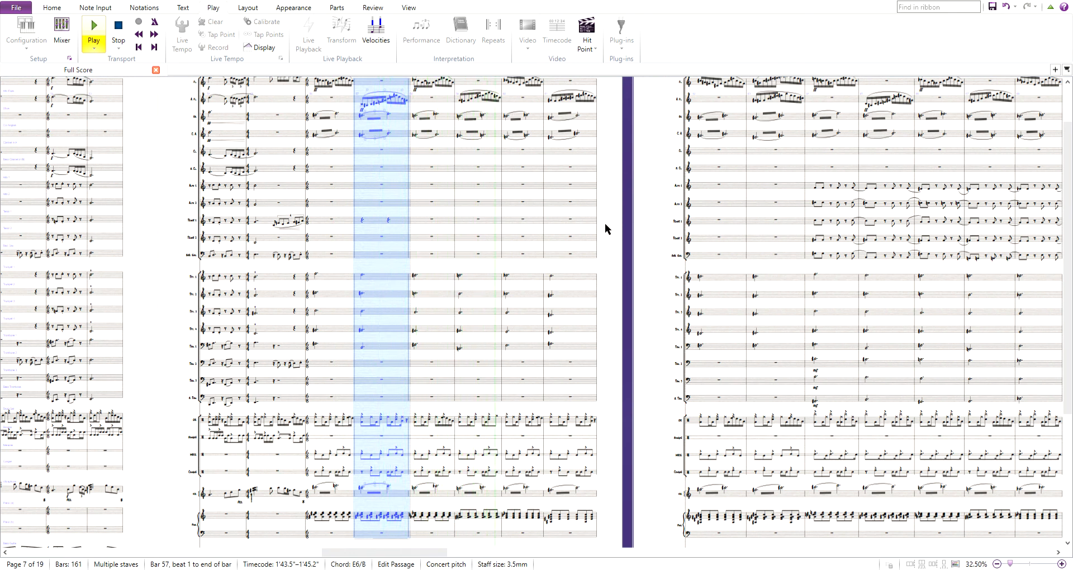
pyautogui.click(649, 266)
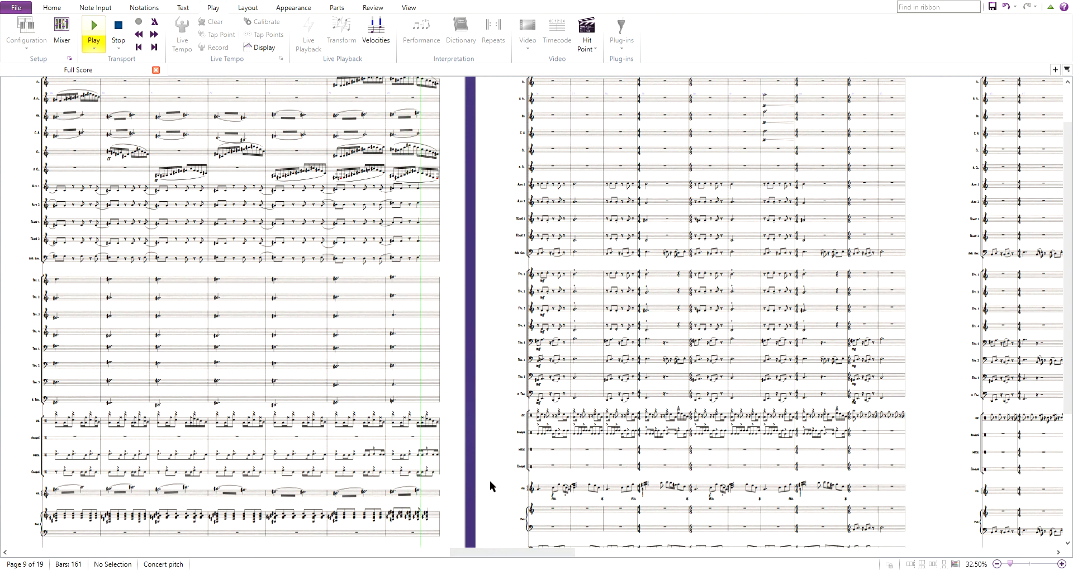
pyautogui.press('space')
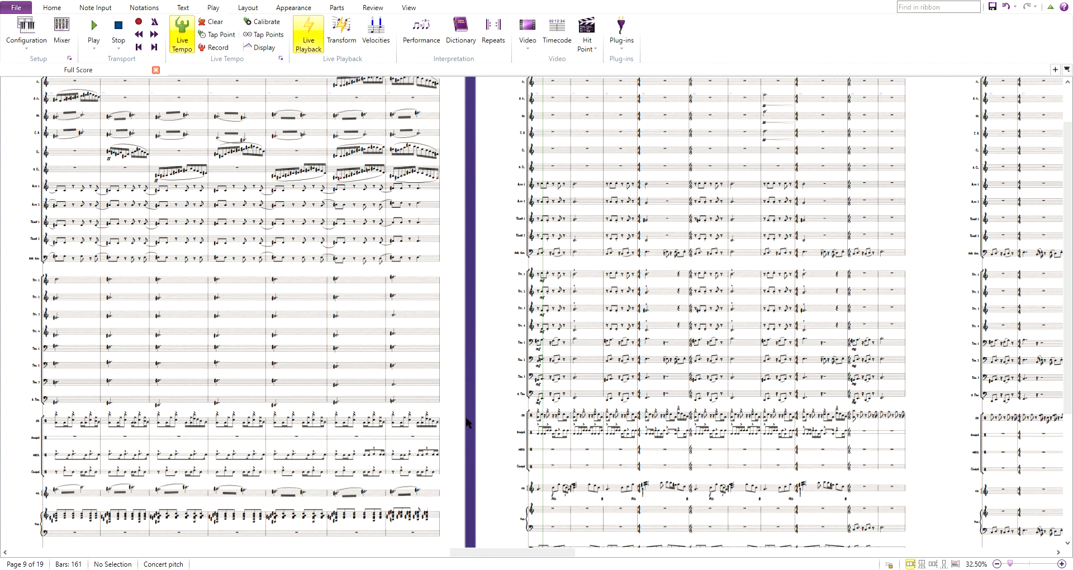
# - Go back to the rhythm section and string staves on pages 7 and 8
pyautogui.moveTo(460, 399); pyautogui.dragTo(695, 240)
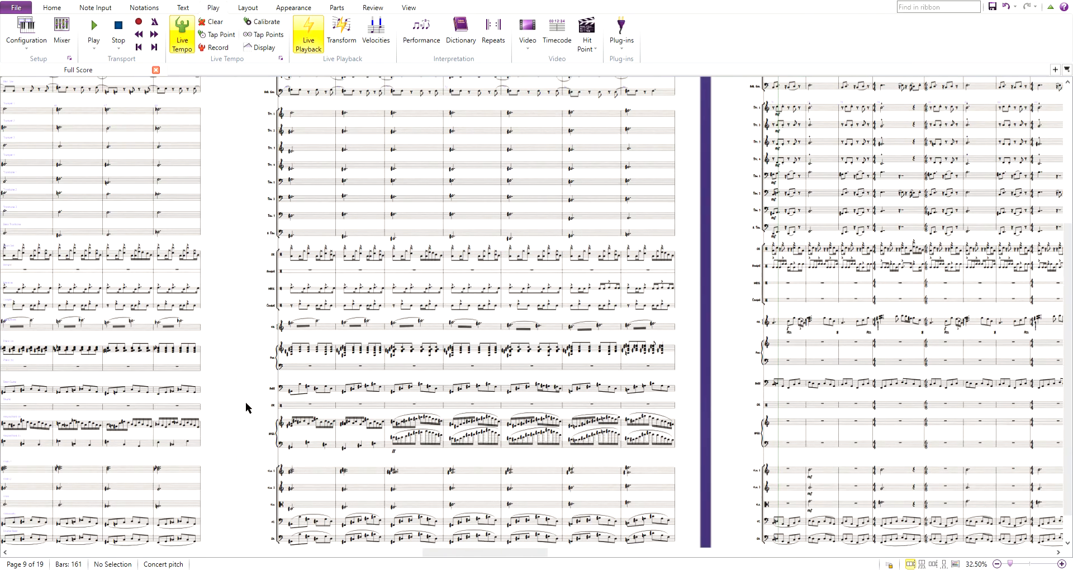
pyautogui.moveTo(214, 390); pyautogui.dragTo(859, 273)
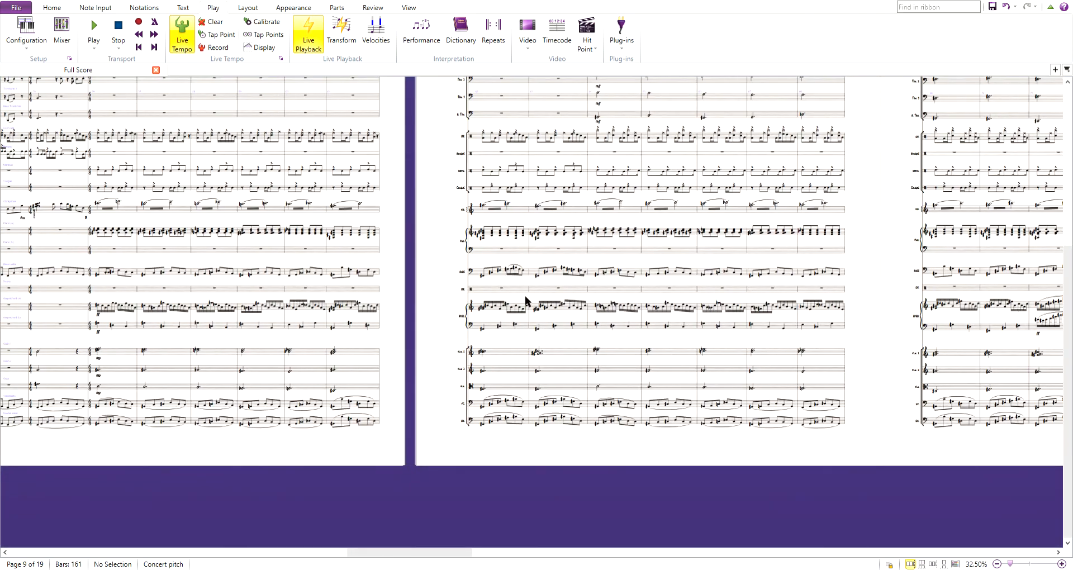